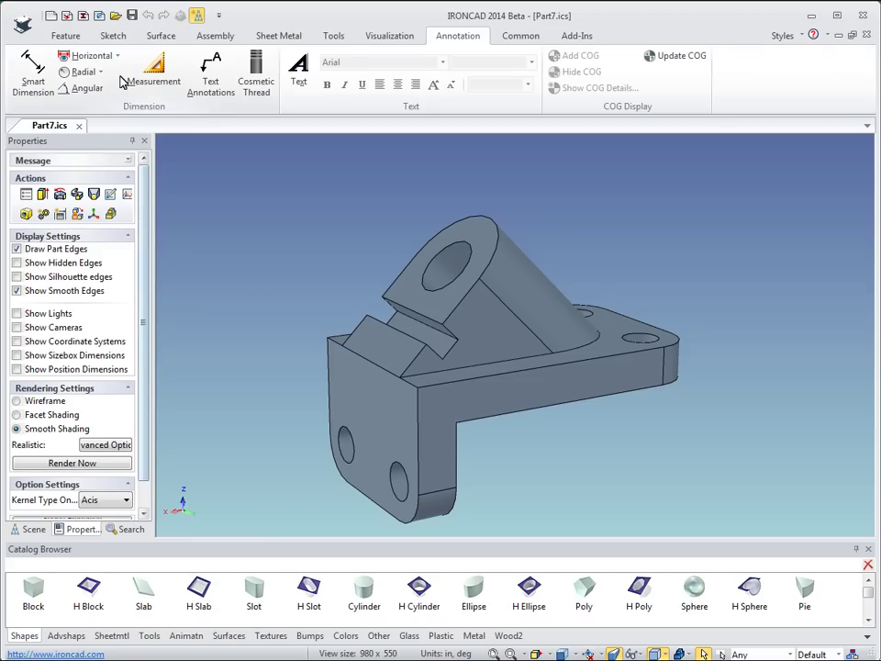
- Create a new drawing document using the C Size template from the ANSI (English) tab
click(51, 17)
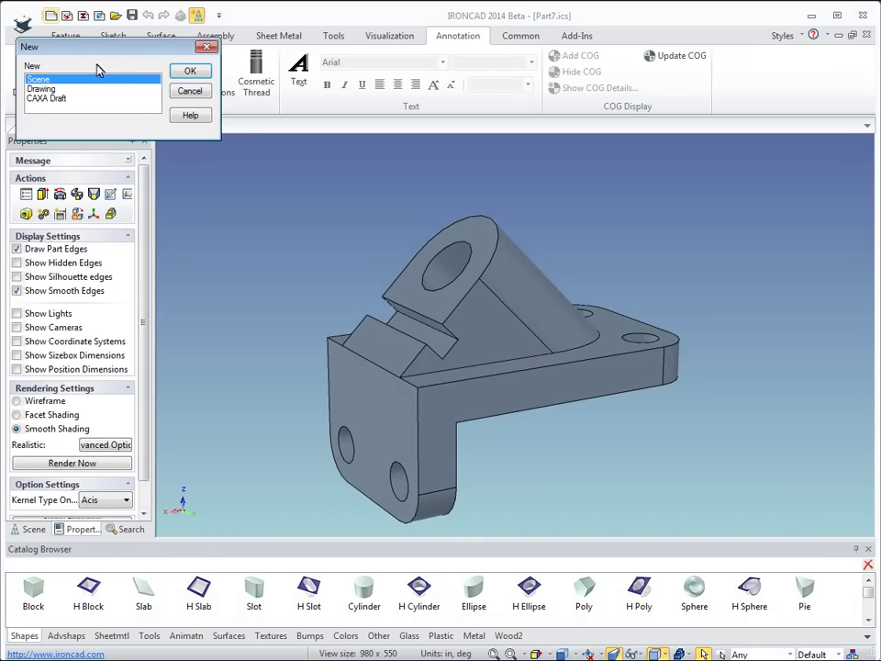
click(53, 89)
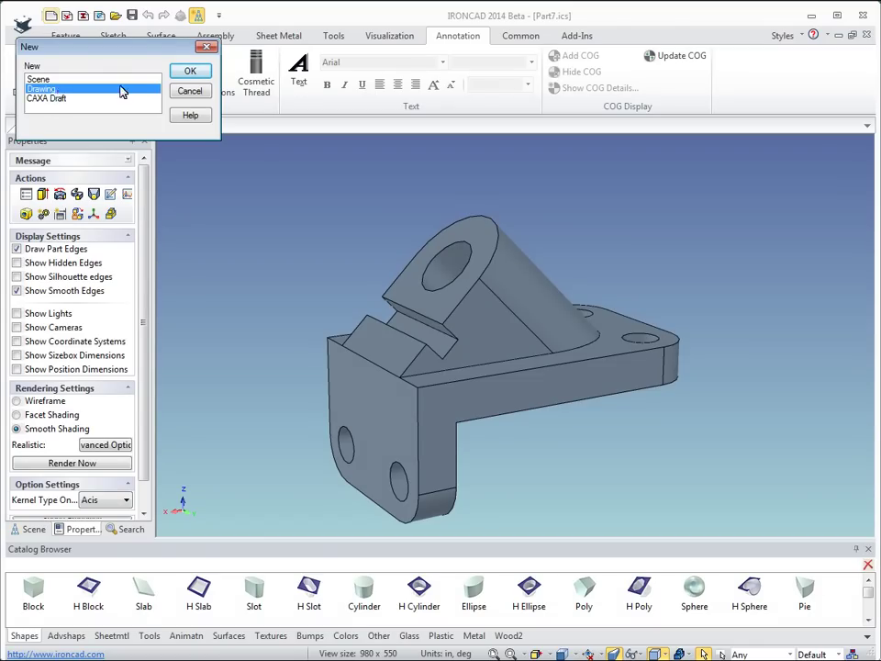
click(203, 72)
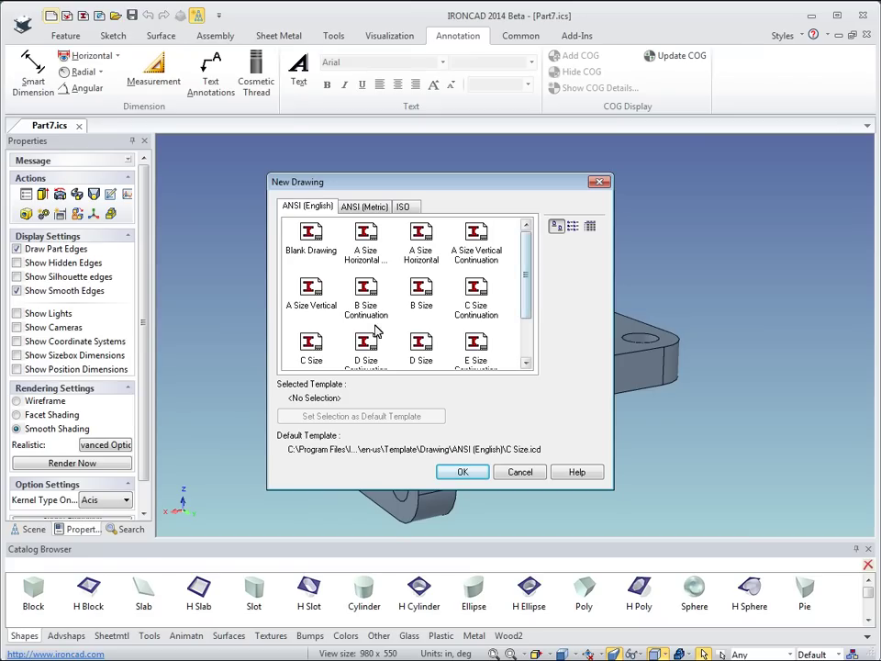
click(317, 352)
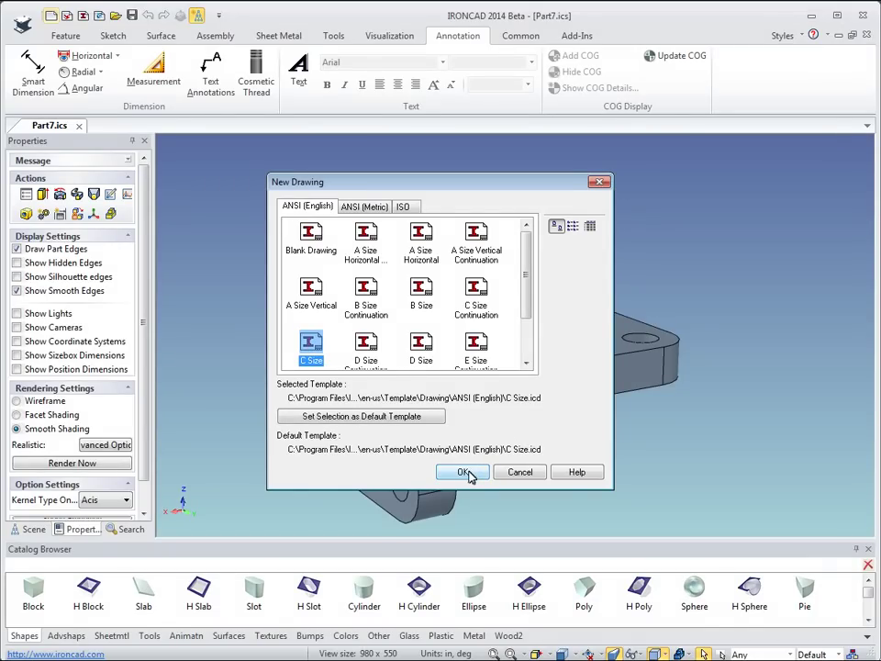
click(465, 473)
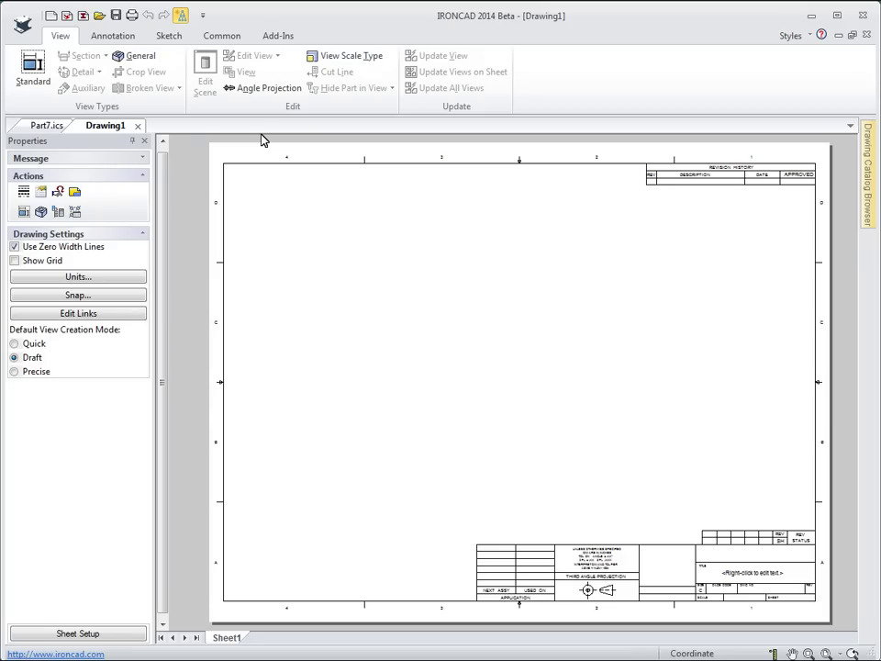
- Orient the front view to show the L-shaped profile and include it in the layout
click(37, 64)
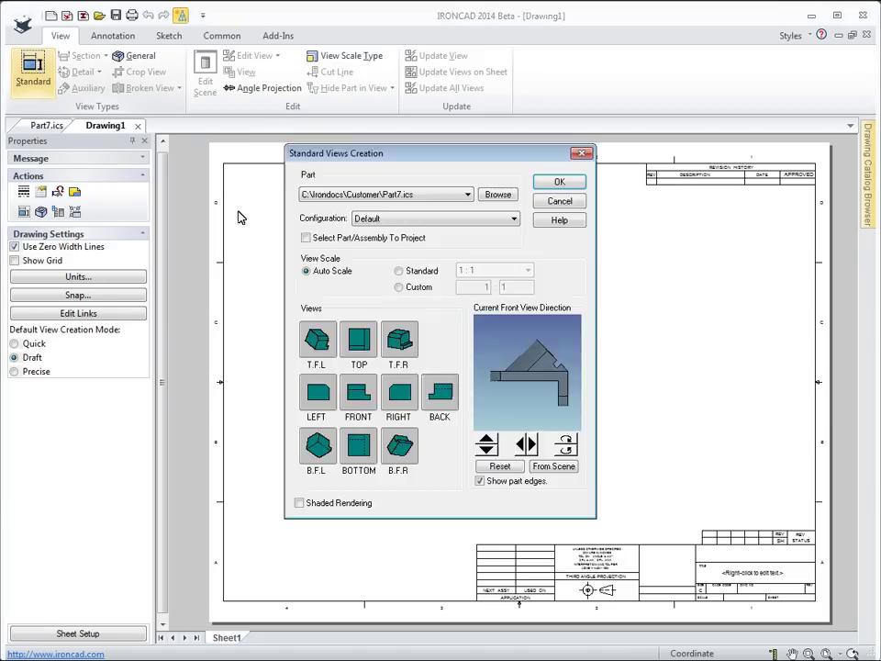
click(527, 445)
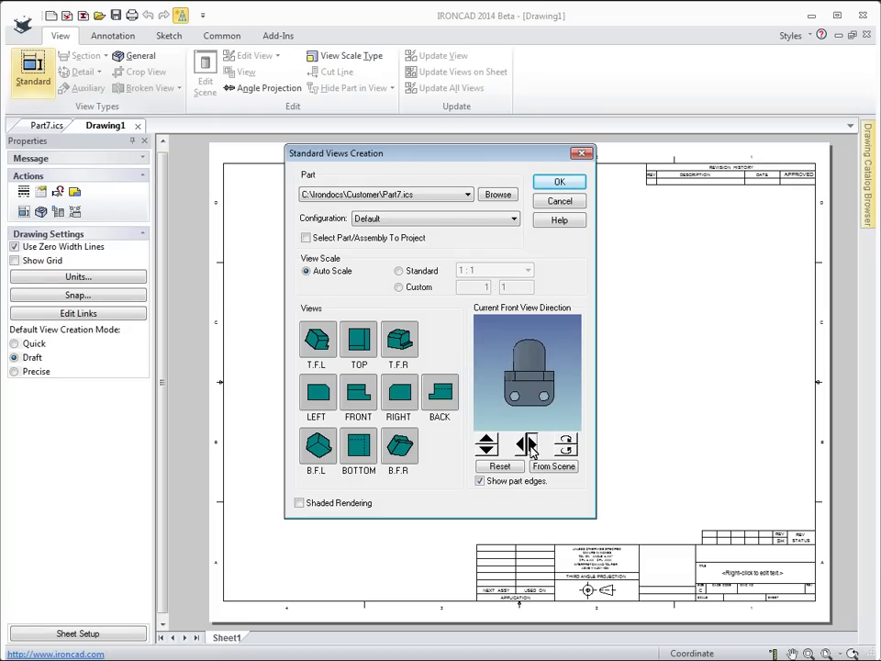
click(527, 445)
click(366, 396)
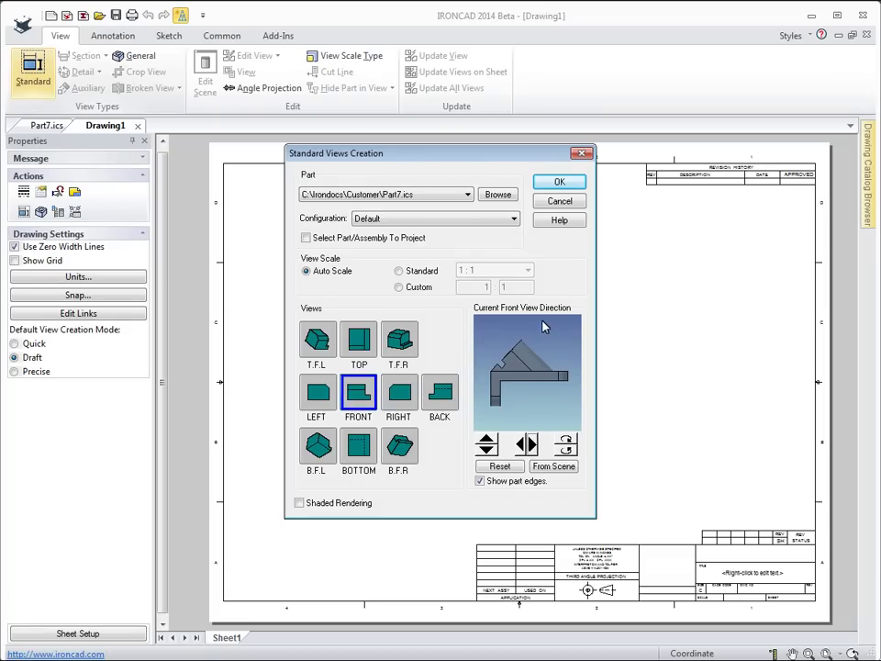
click(528, 446)
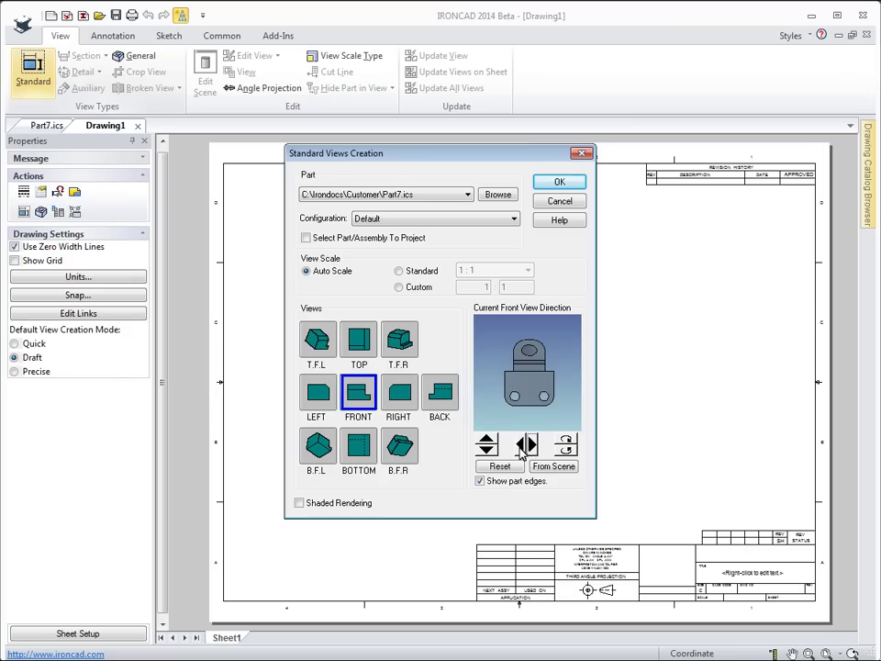
click(525, 446)
click(486, 446)
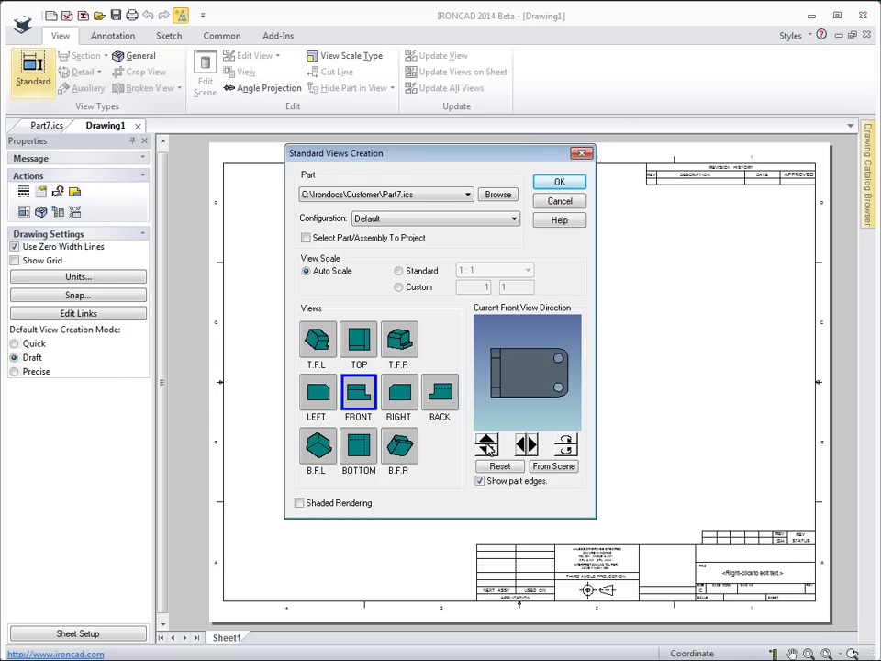
click(487, 445)
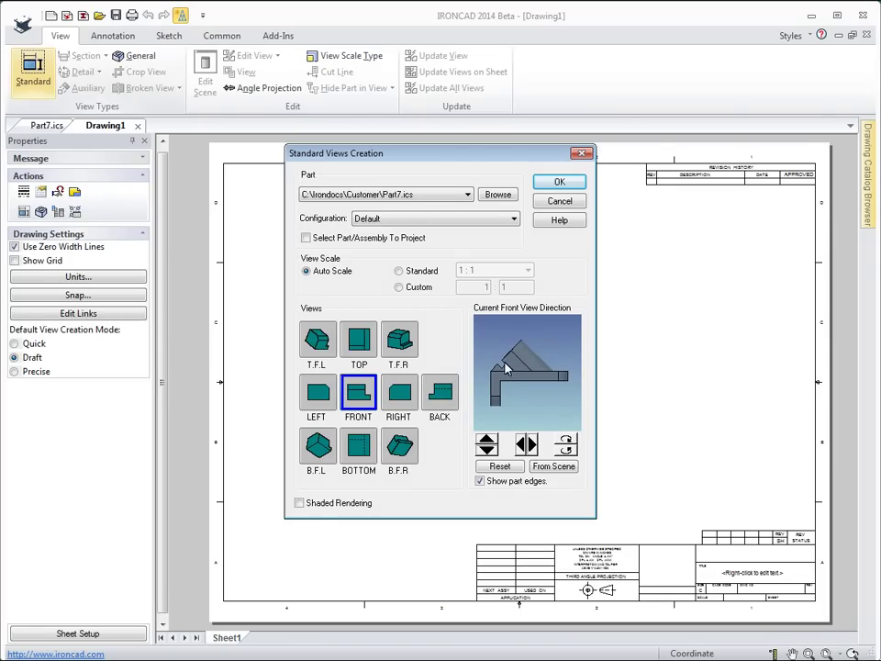
- Add the right, top and top-front-right (T.F.R) isometric views
click(400, 393)
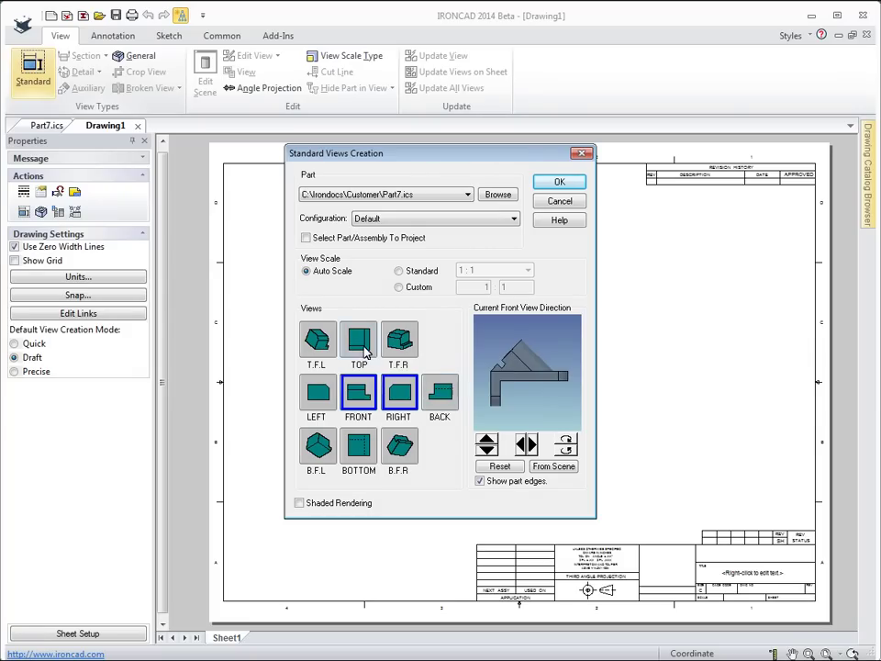
click(360, 342)
click(401, 343)
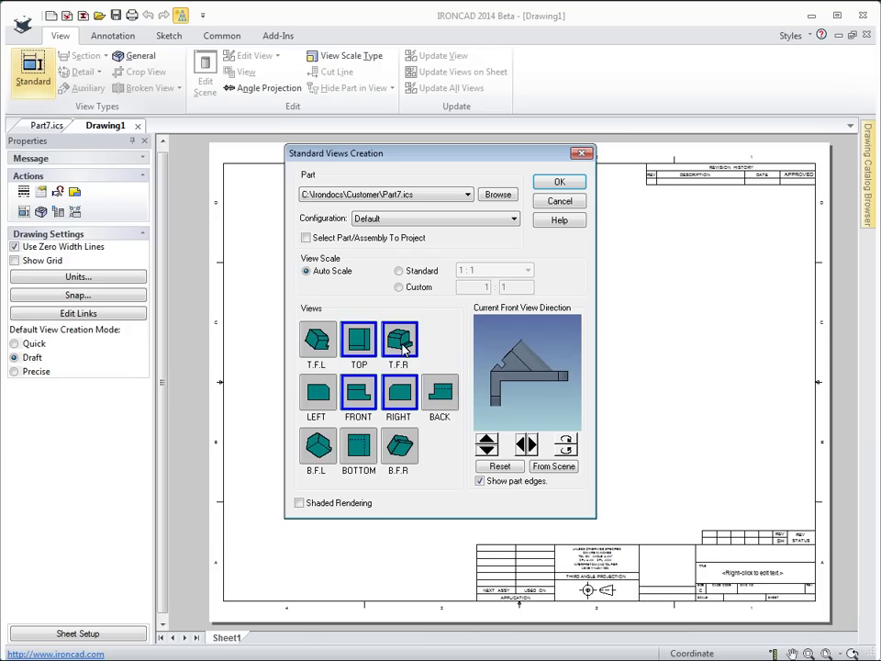
- Generate the four chosen views and fix them in place on the sheet
click(559, 183)
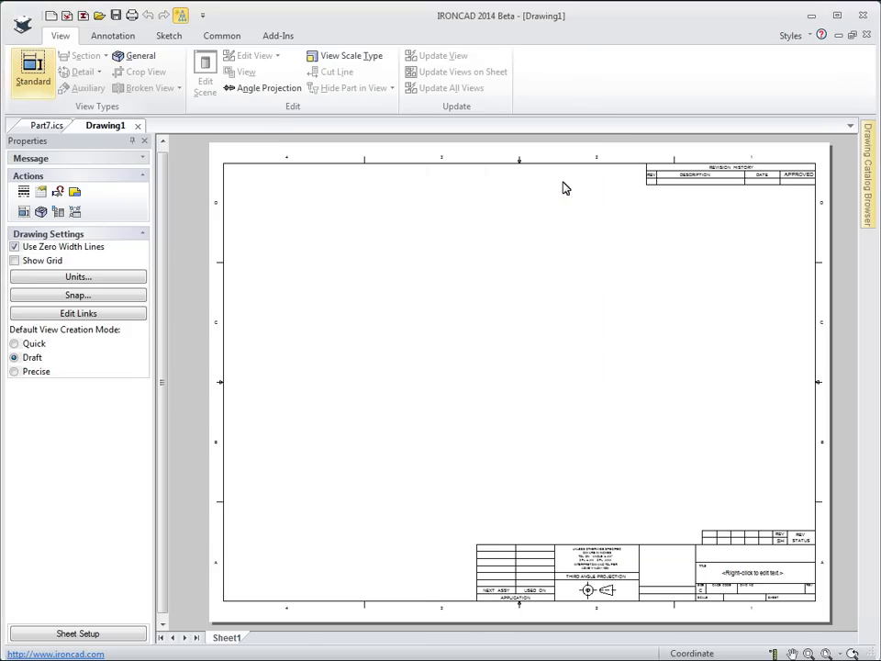
click(510, 375)
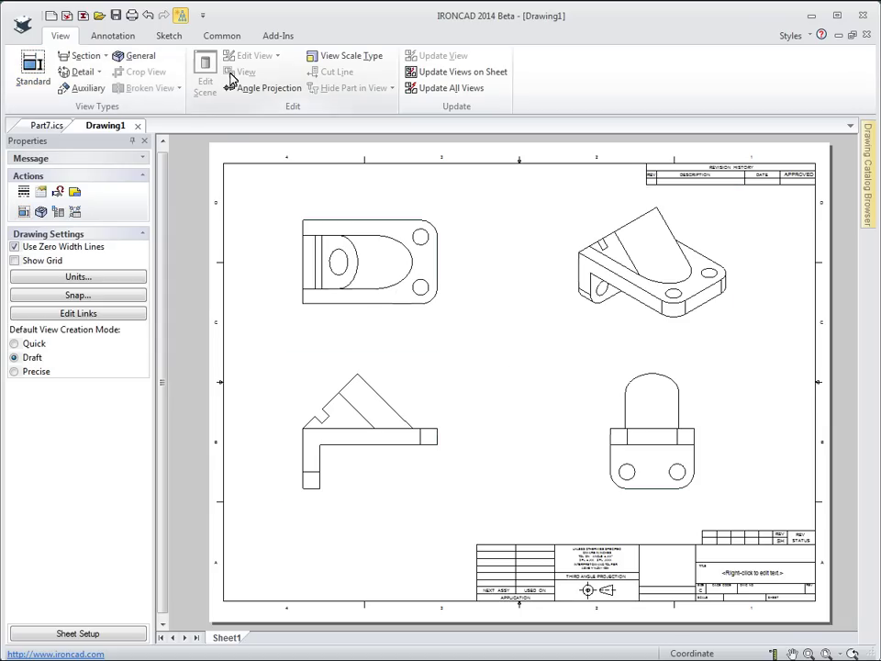
click(121, 34)
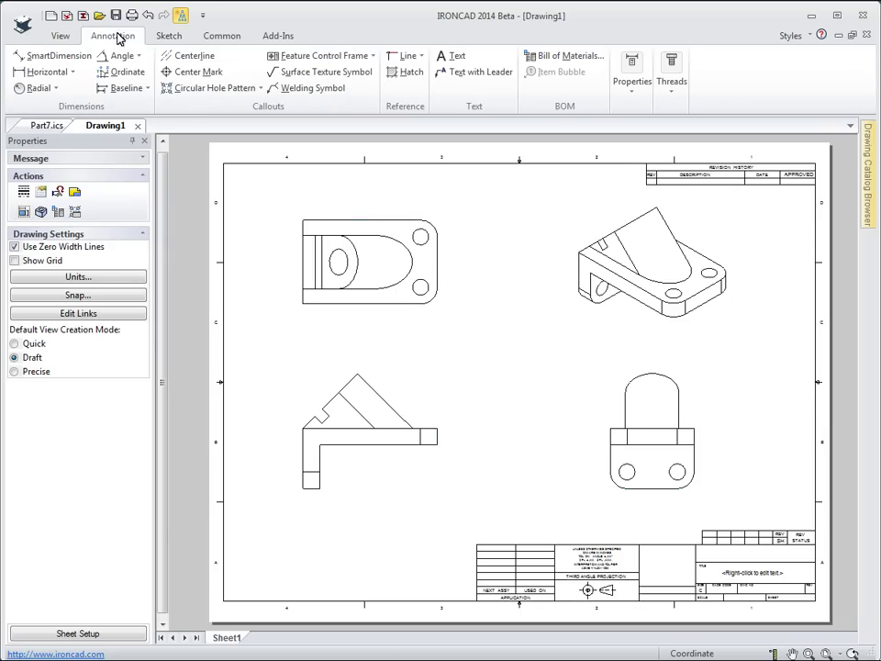
- Place center marks on the top view's holes and both holes in the lower-right view
click(195, 56)
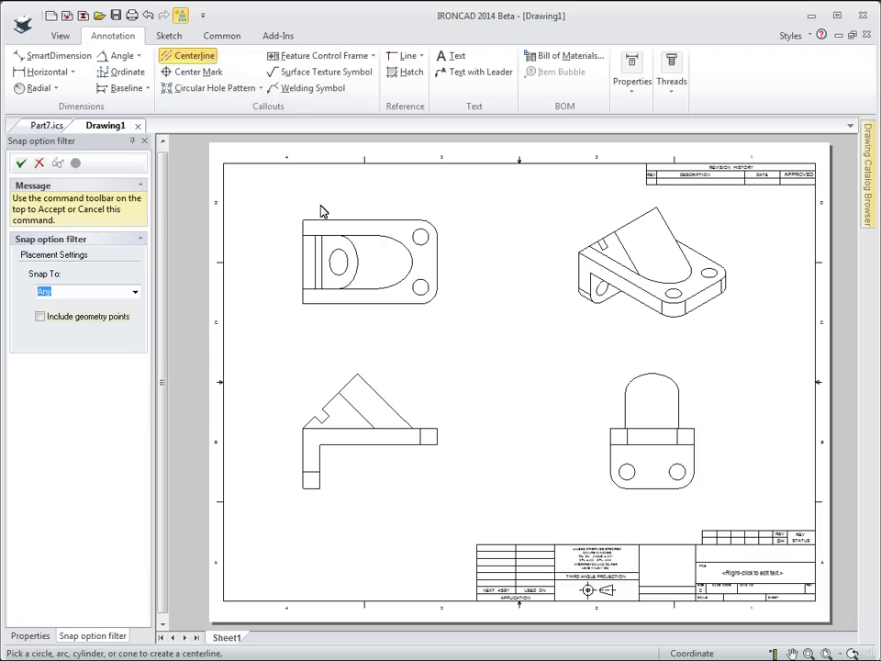
click(427, 241)
click(427, 290)
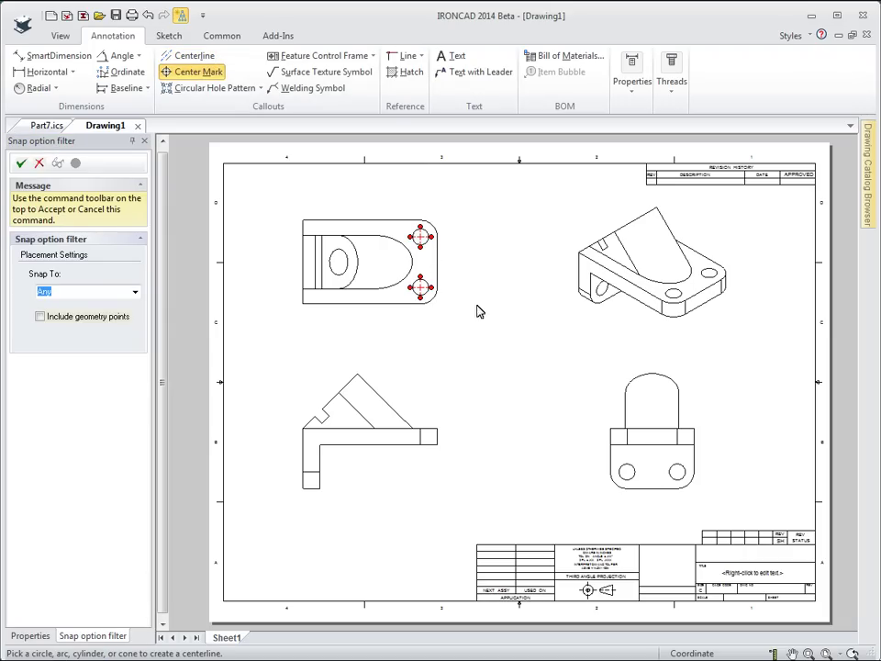
click(631, 472)
click(684, 474)
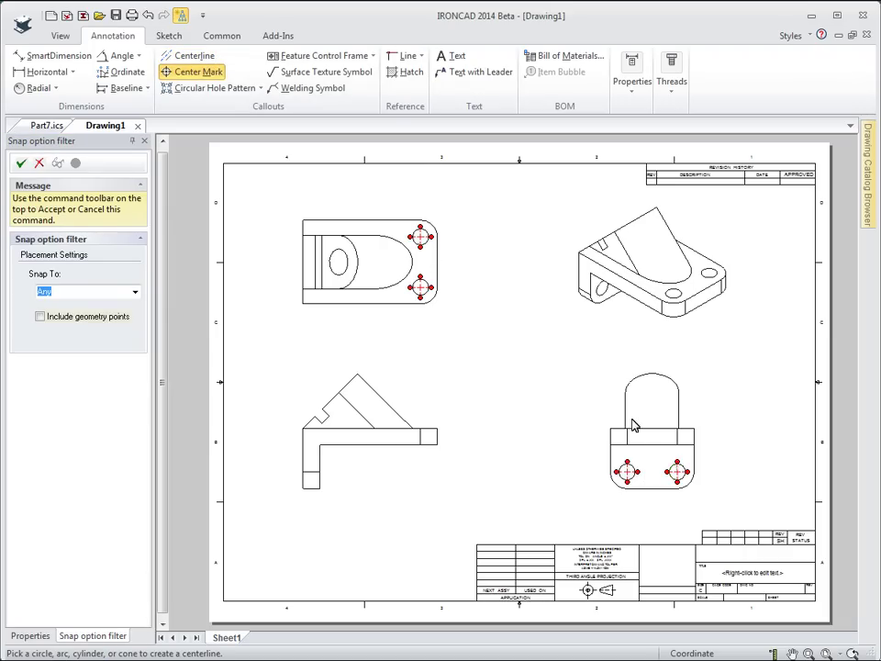
scroll(533, 350, down, 1)
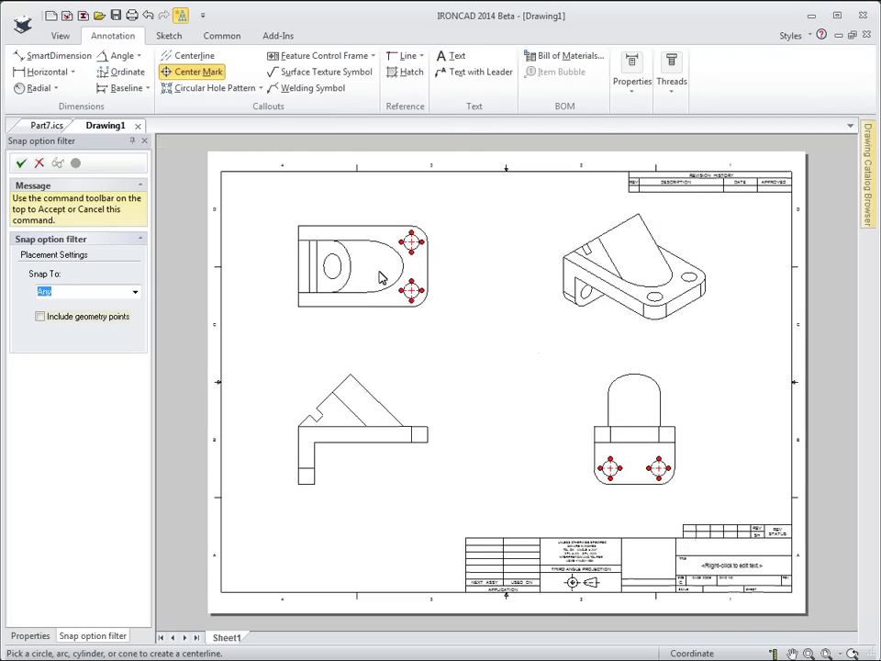
click(55, 55)
- Dimension the small end block's height as .298 in the front view
scroll(368, 425, up, 1)
scroll(367, 425, up, 4)
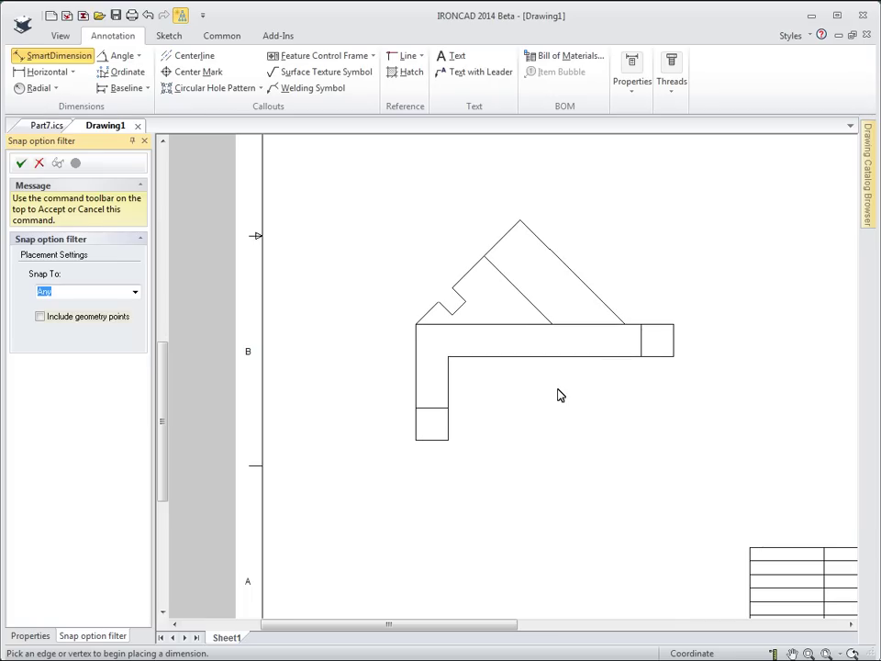
scroll(557, 395, up, 1)
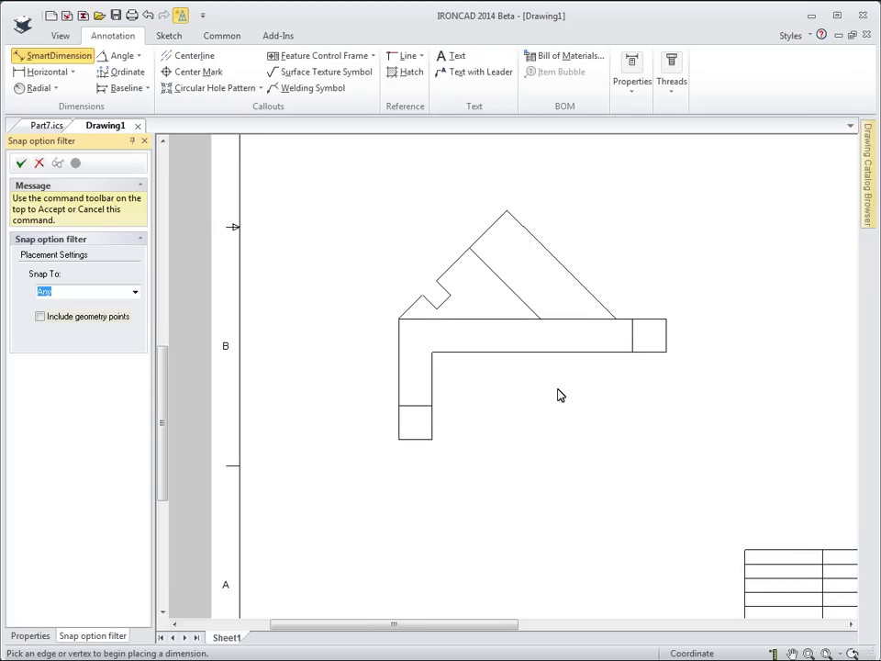
click(666, 353)
click(667, 318)
click(688, 357)
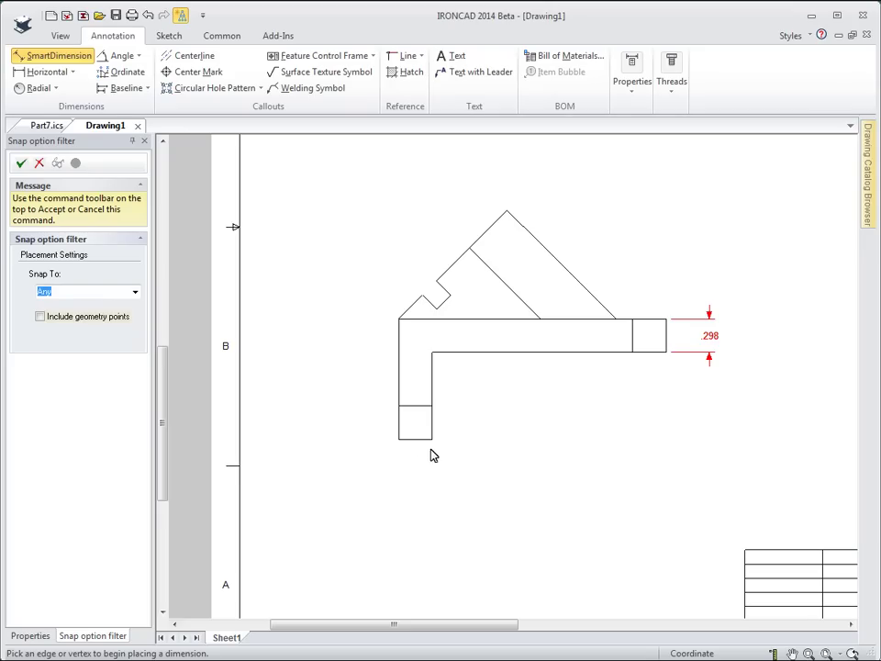
- Add the 2.382 overall width dimension below the front view
click(398, 439)
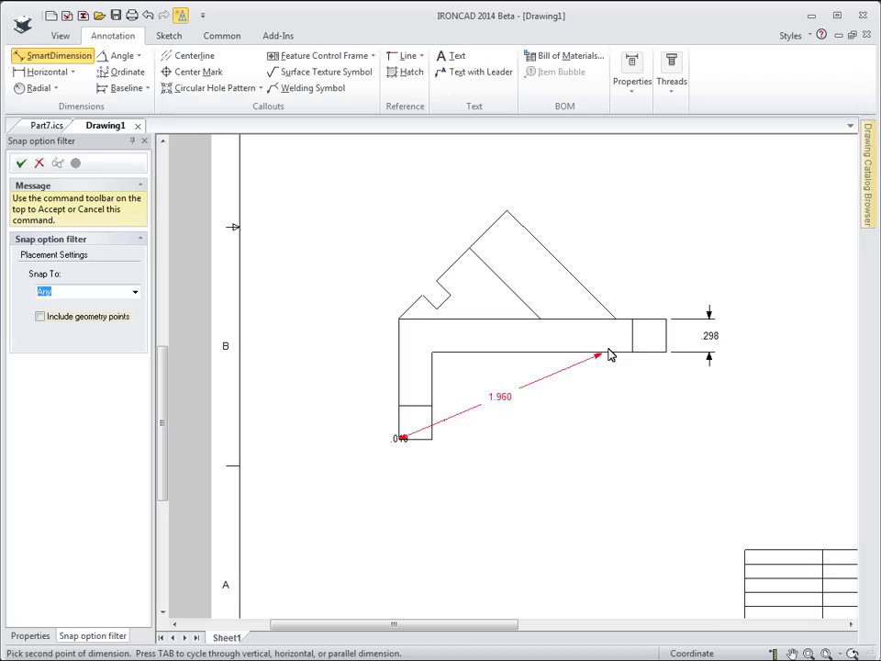
click(666, 353)
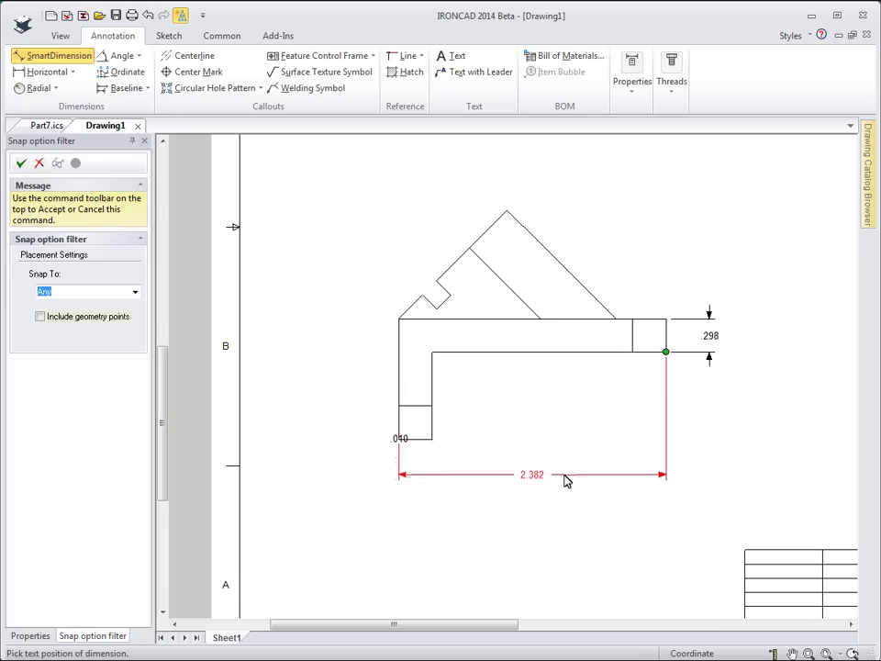
click(567, 479)
middle_drag(546, 238, 540, 424)
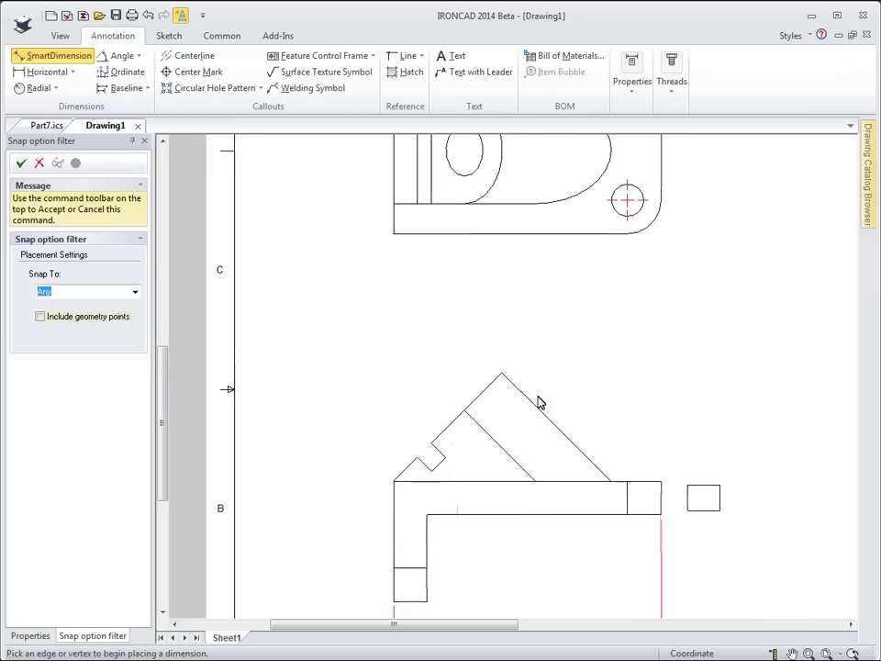
scroll(540, 424, down, 4)
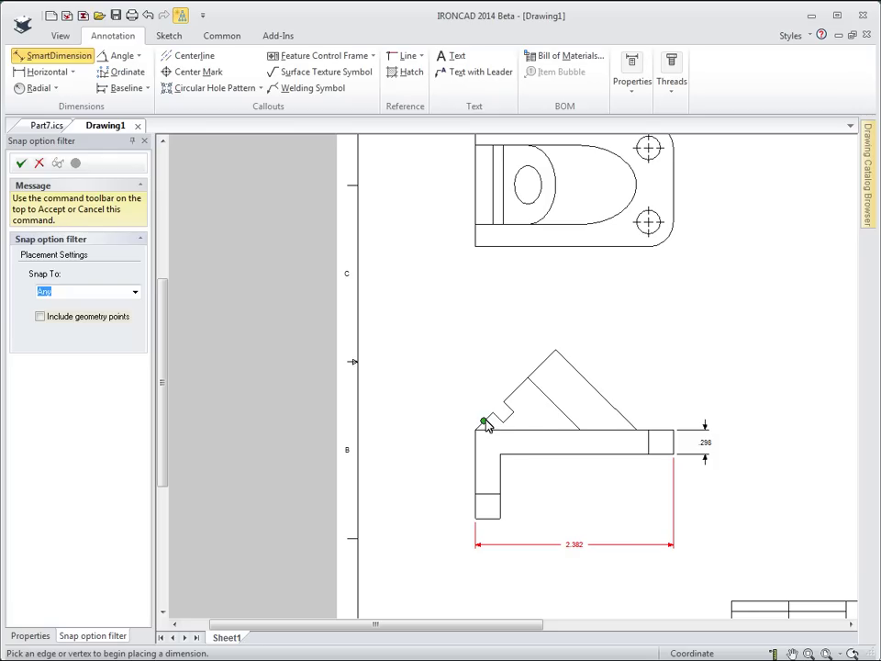
key(Escape)
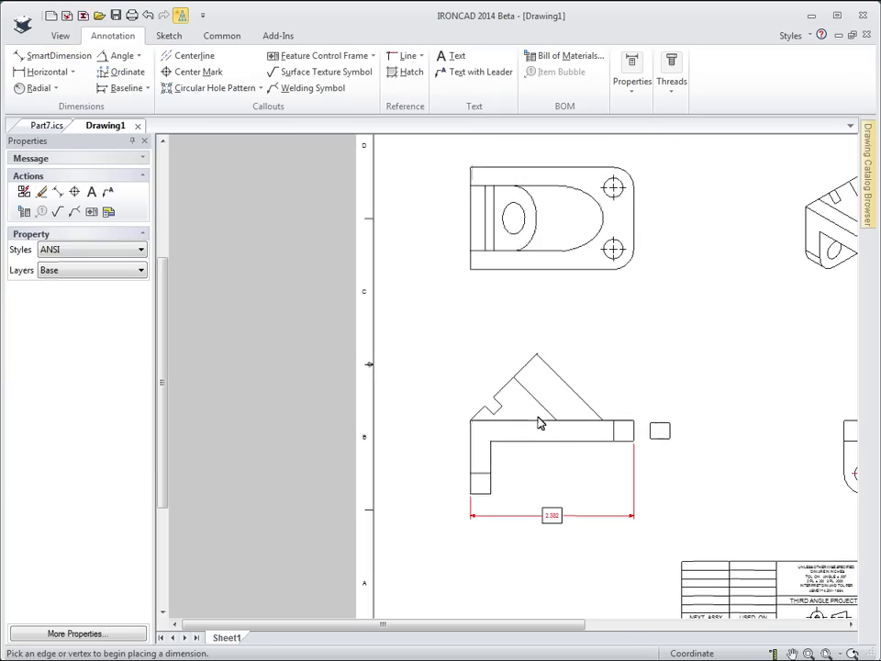
scroll(476, 425, down, 1)
- Move the front view to the right and slightly lower on the sheet
click(502, 345)
drag(482, 339, 575, 345)
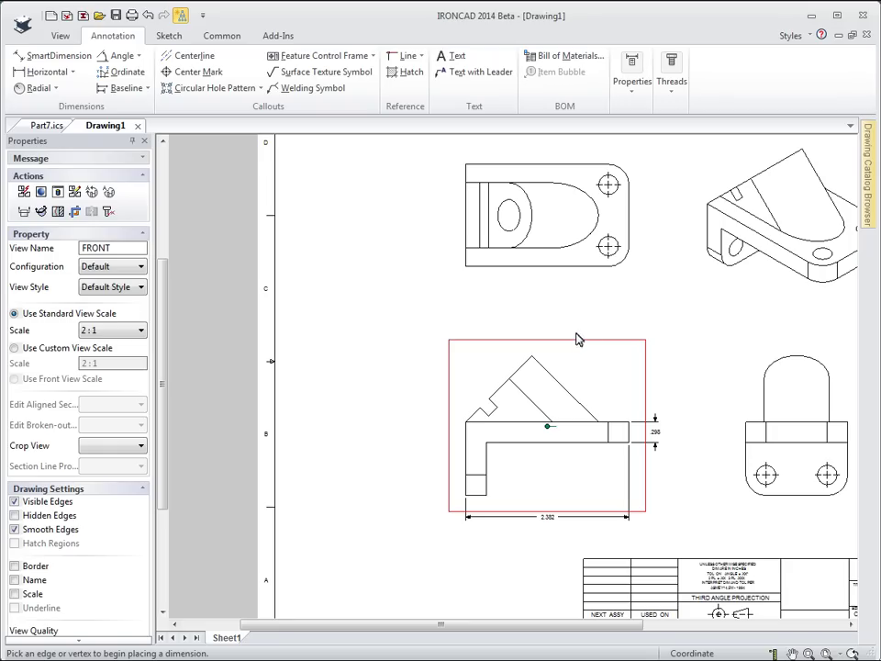
drag(578, 345, 577, 369)
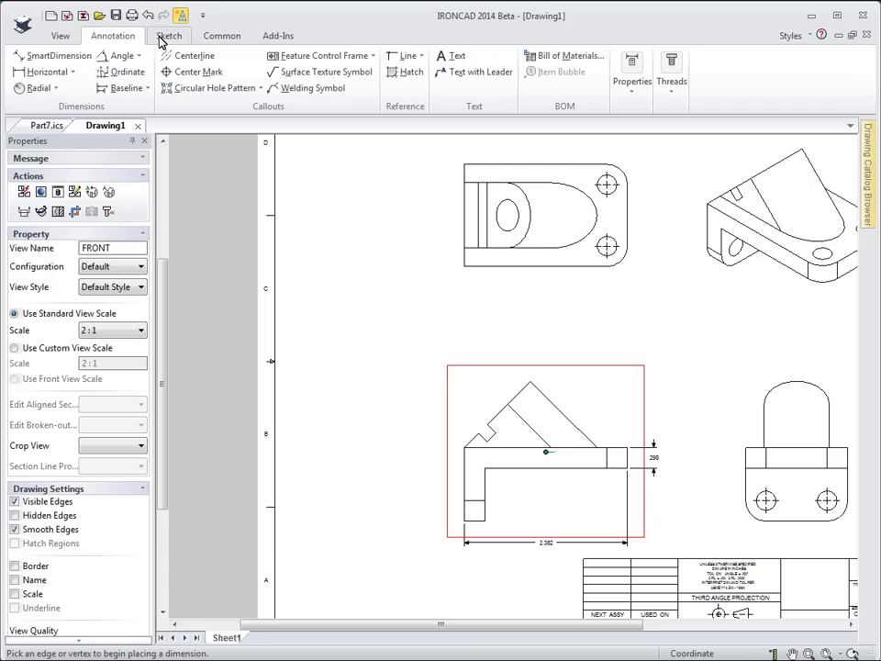
- Create auxiliary view A–A along the sloped edge, placed above-left of the front view
click(60, 38)
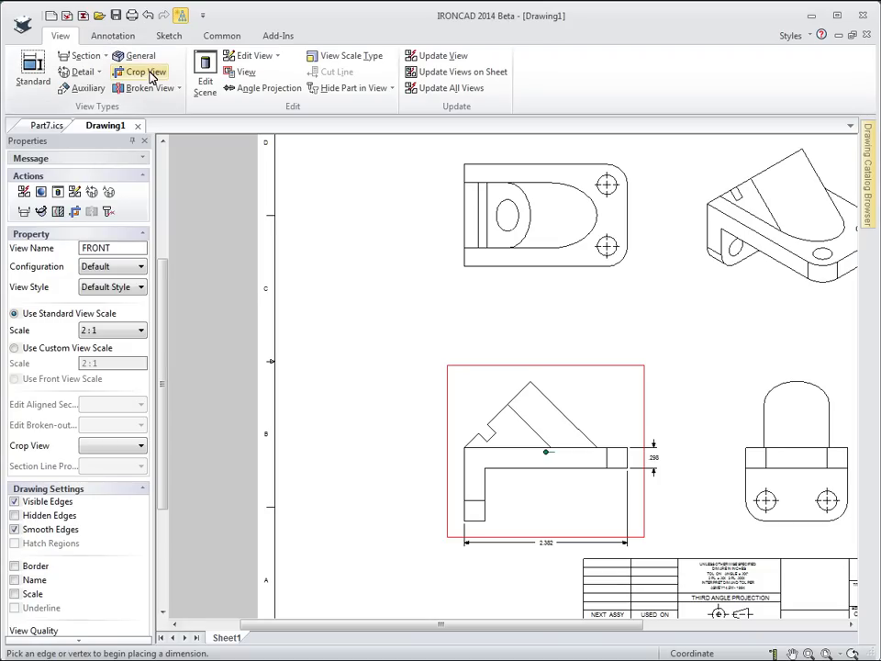
click(82, 89)
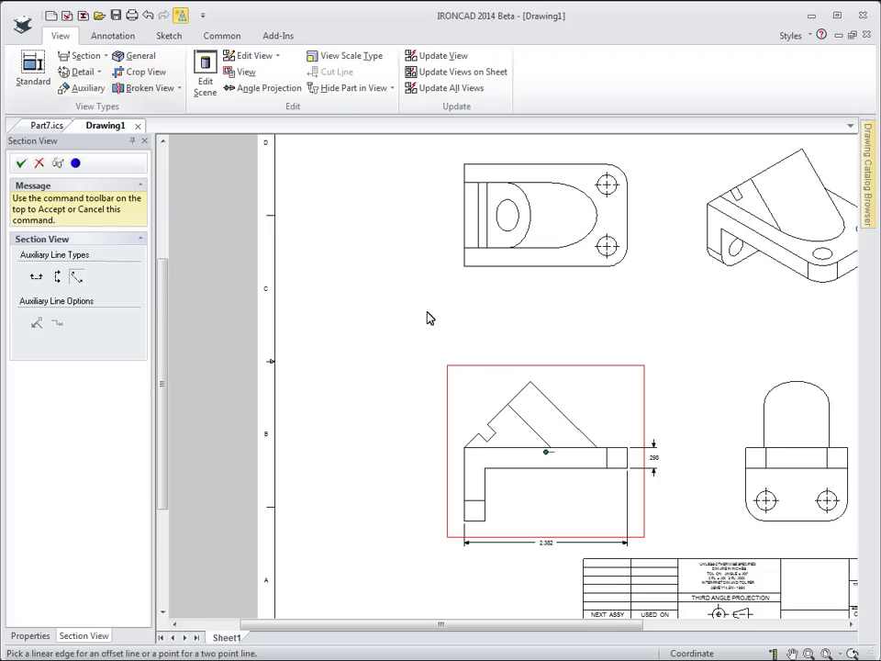
click(531, 380)
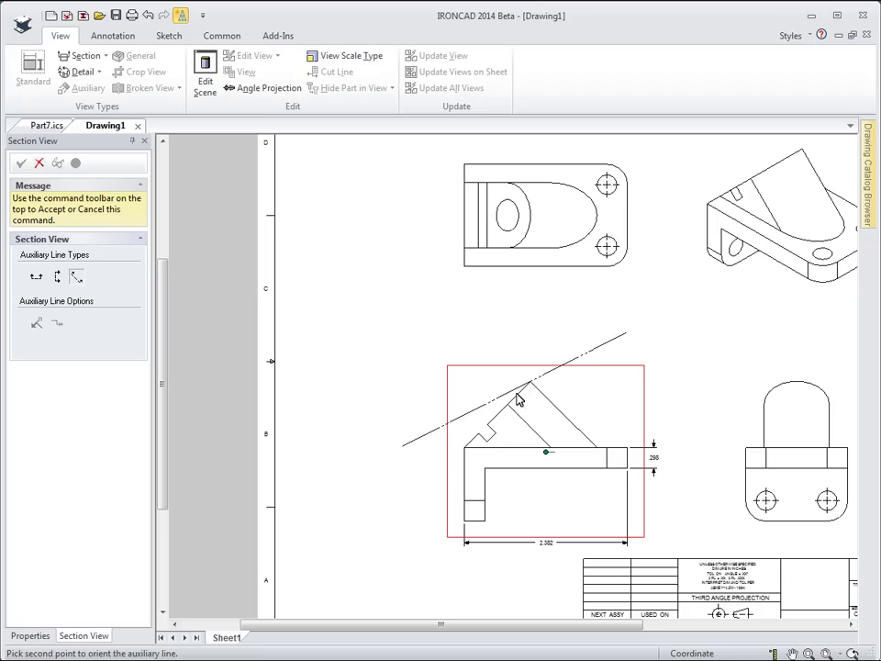
click(475, 440)
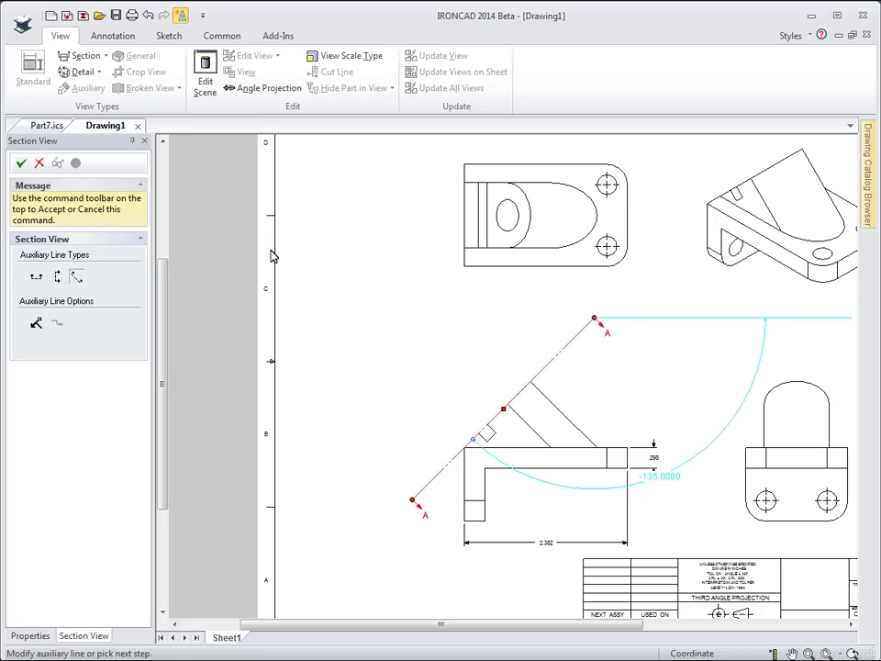
click(22, 162)
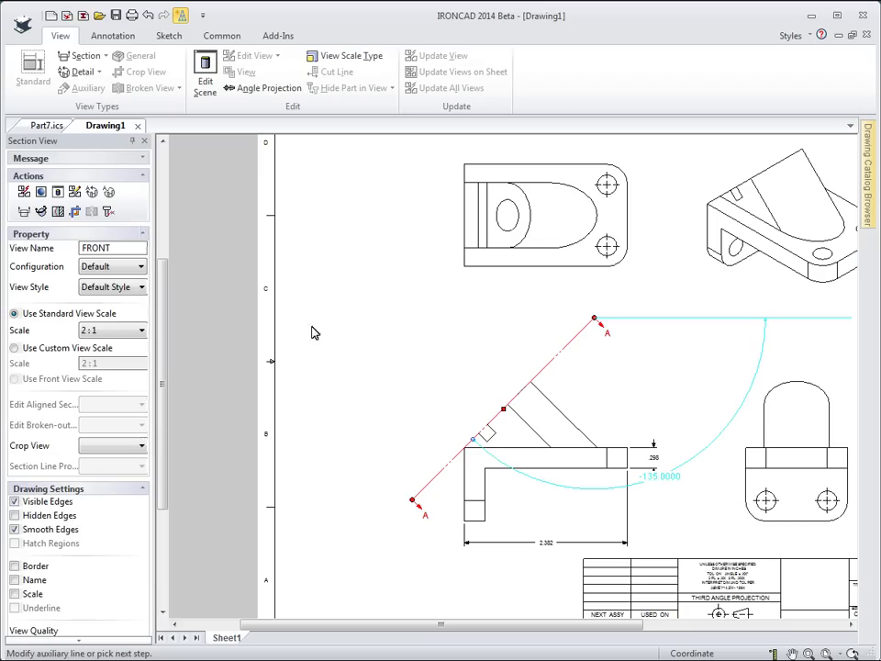
click(386, 365)
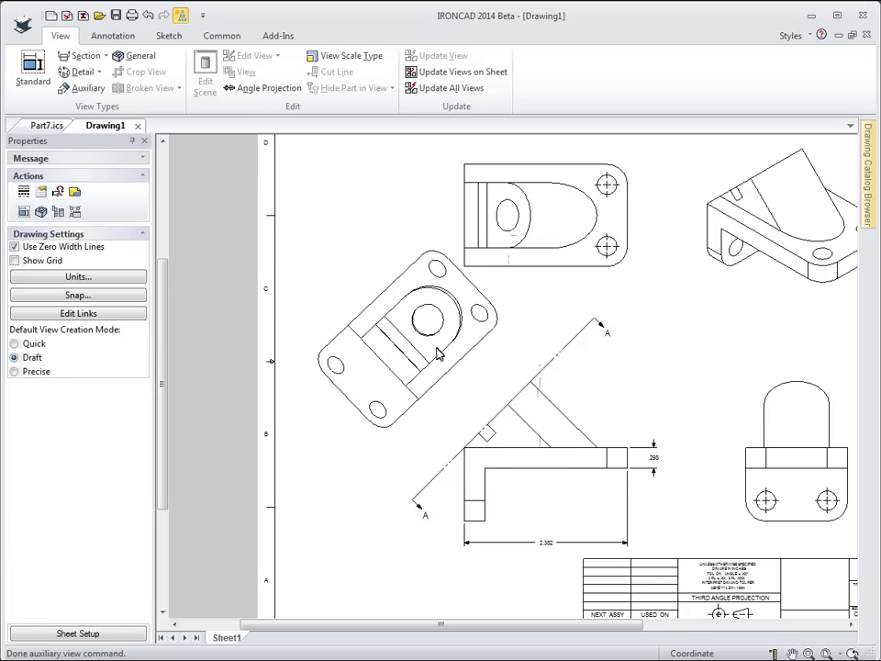
- Dimension the auxiliary view's hole as Ø.464 and add its center mark
scroll(450, 348, up, 2)
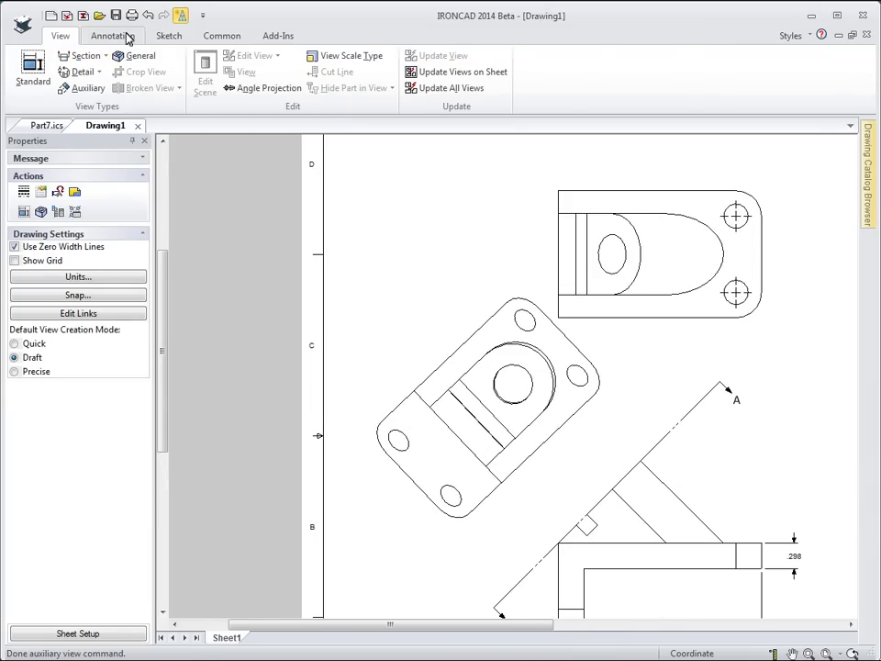
click(126, 37)
click(516, 374)
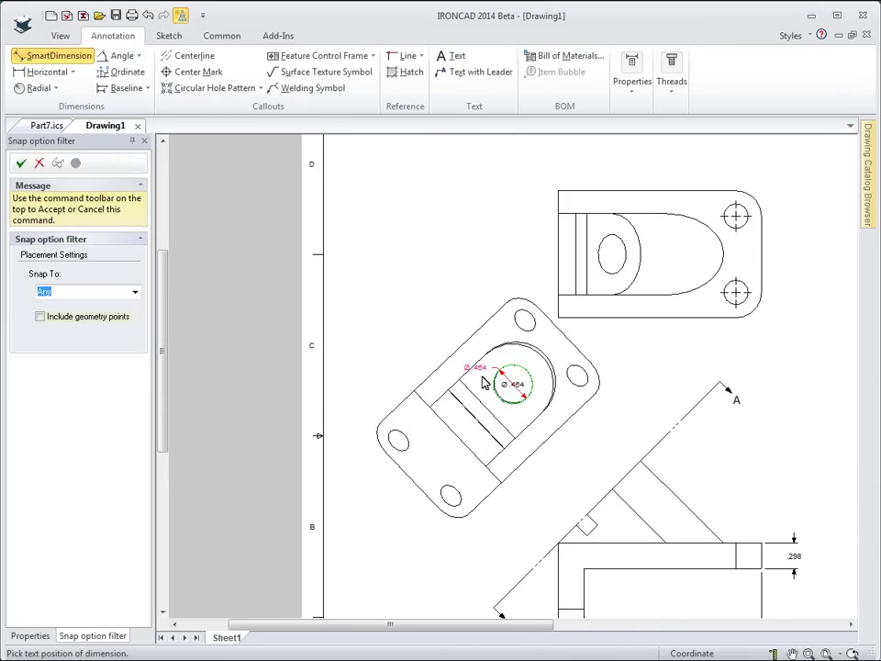
click(437, 339)
click(198, 71)
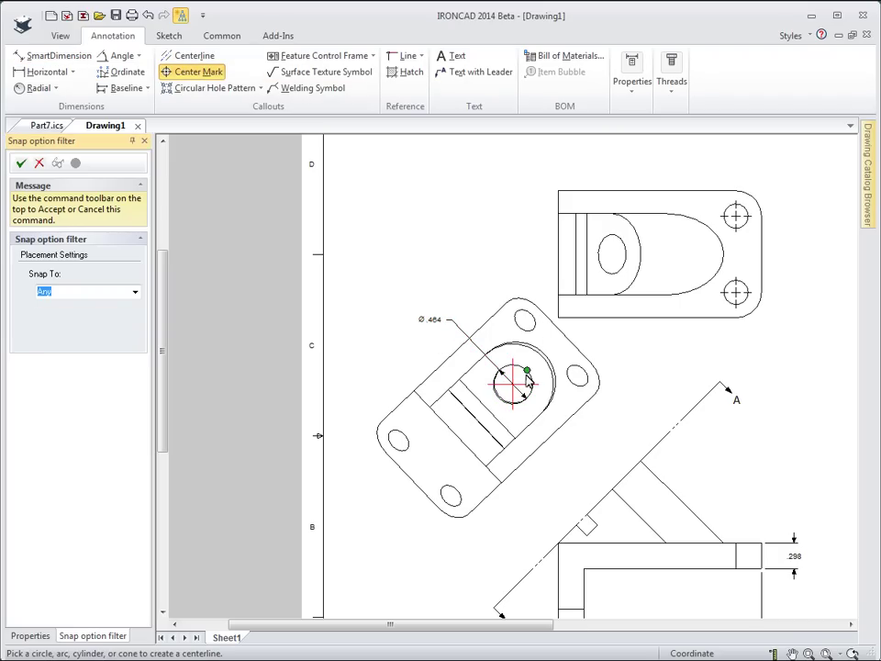
click(527, 370)
key(Escape)
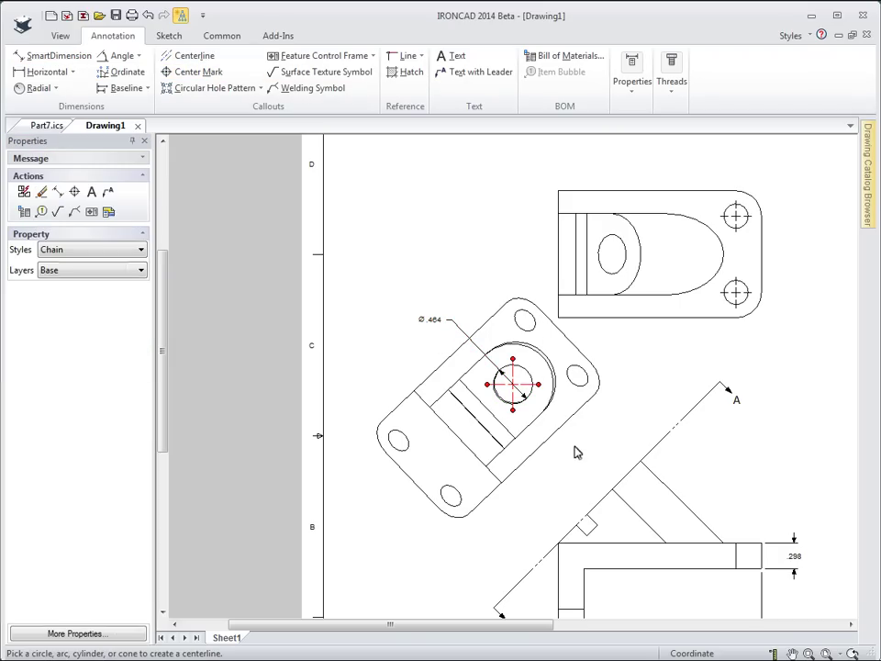
- Add the 2.382 width dimension above the top view
scroll(582, 403, up, 2)
scroll(572, 452, down, 1)
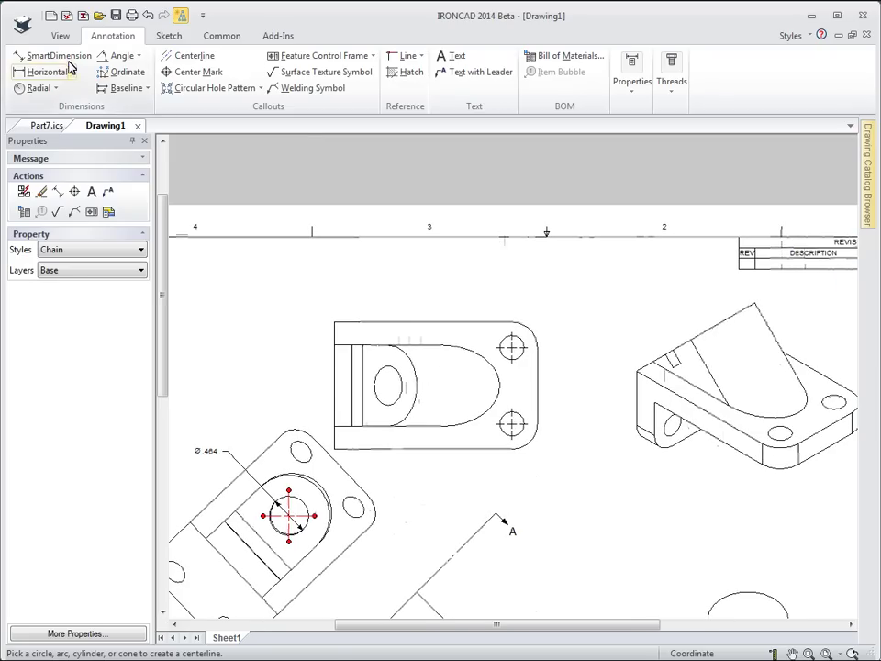
click(51, 53)
click(334, 323)
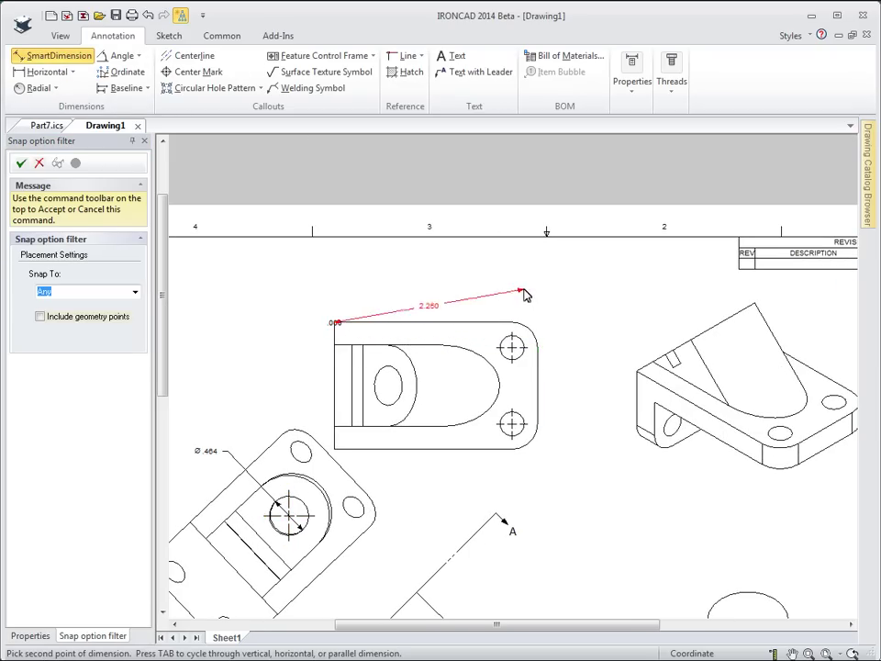
click(542, 362)
click(413, 283)
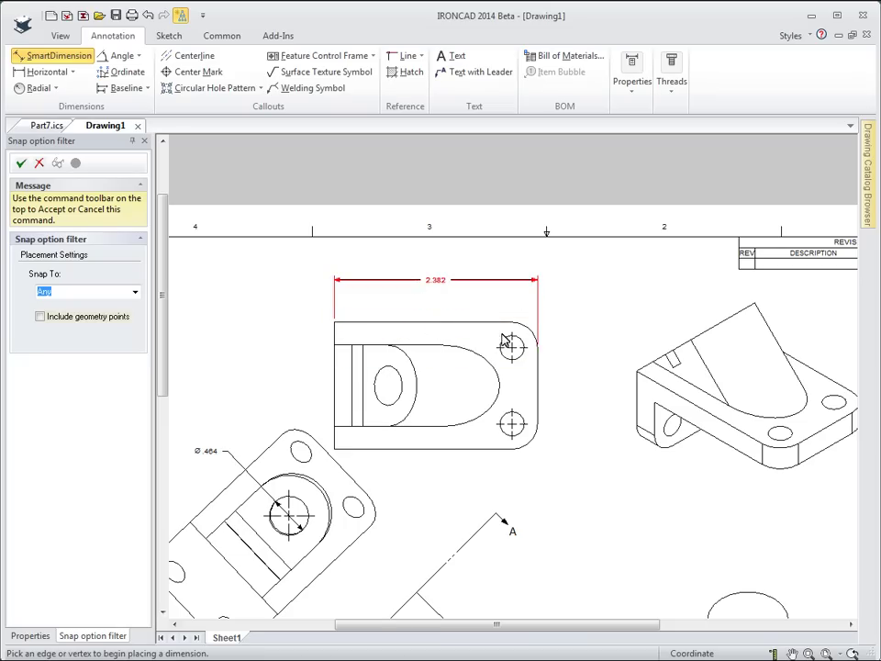
- Dimension the top view's R.298 corner radius and Ø.286 upper hole
click(528, 336)
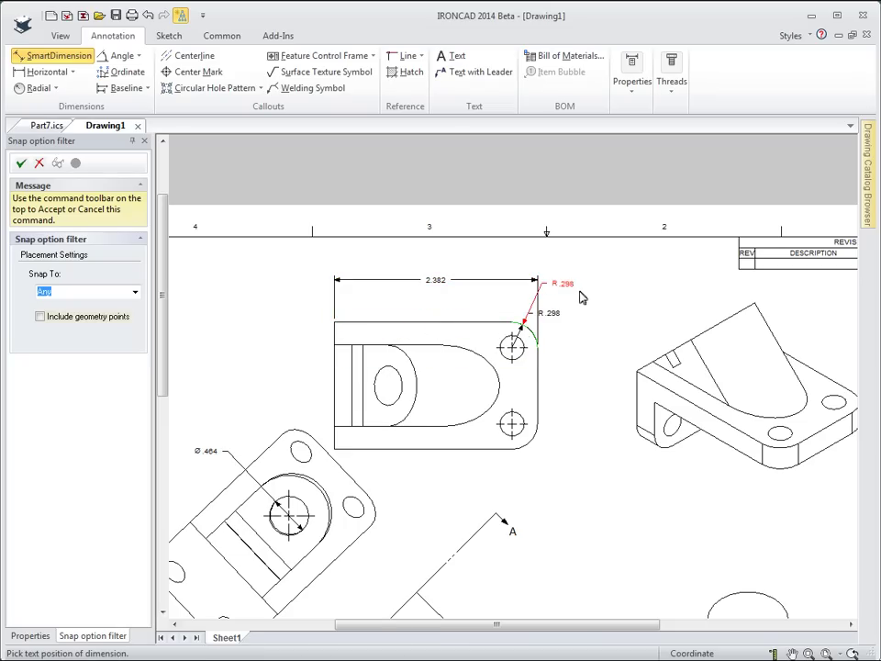
click(563, 286)
click(513, 350)
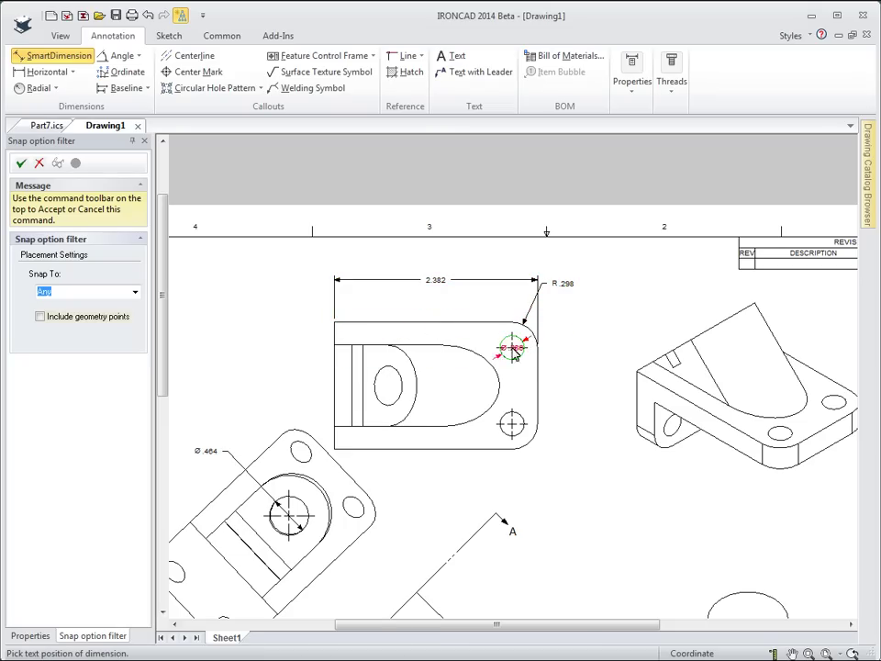
click(565, 330)
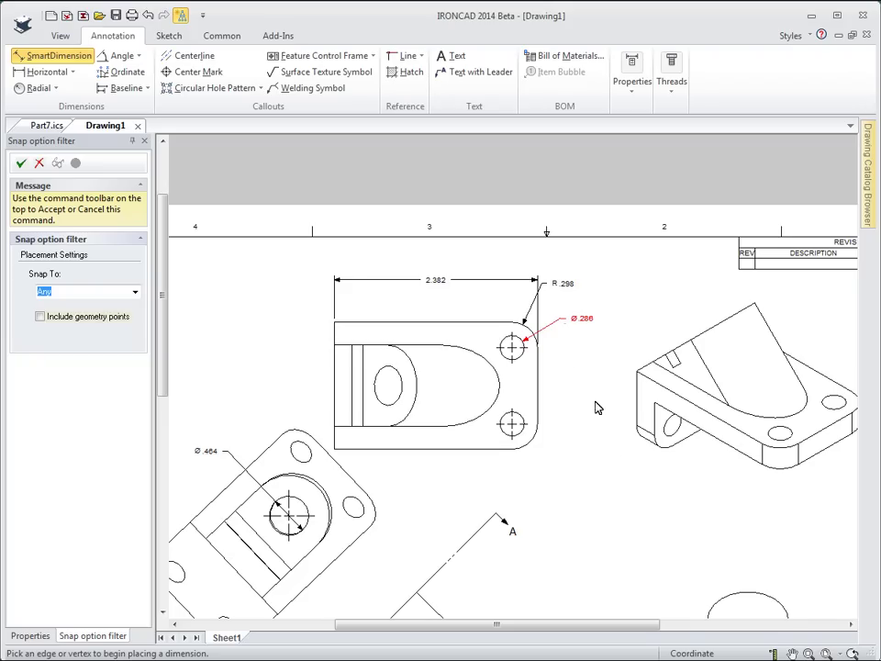
middle_drag(675, 489, 648, 399)
scroll(649, 400, down, 2)
middle_drag(590, 420, 520, 355)
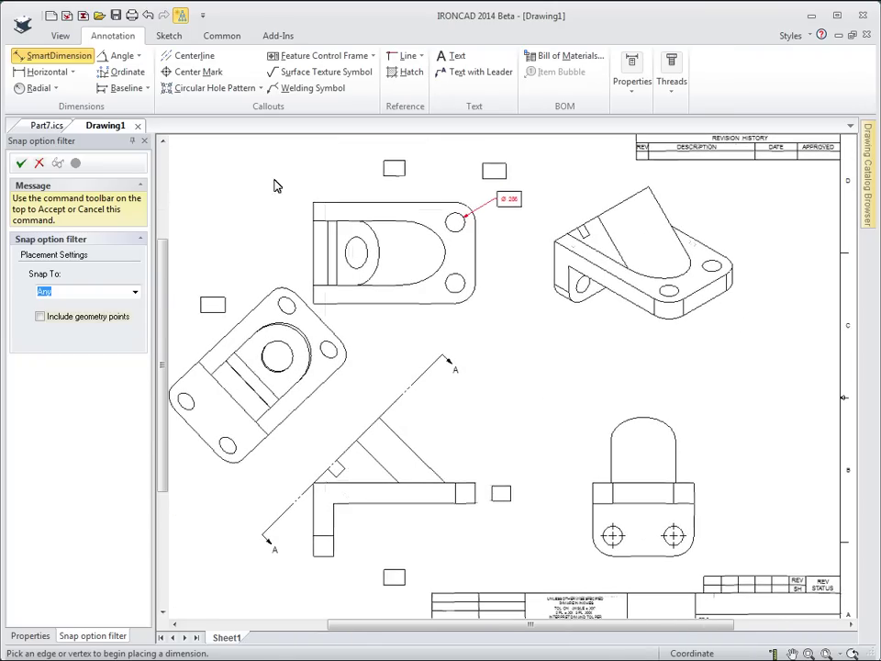
- Create detail view B around the top view's lower hole, placed near the sheet centre
click(66, 36)
click(81, 74)
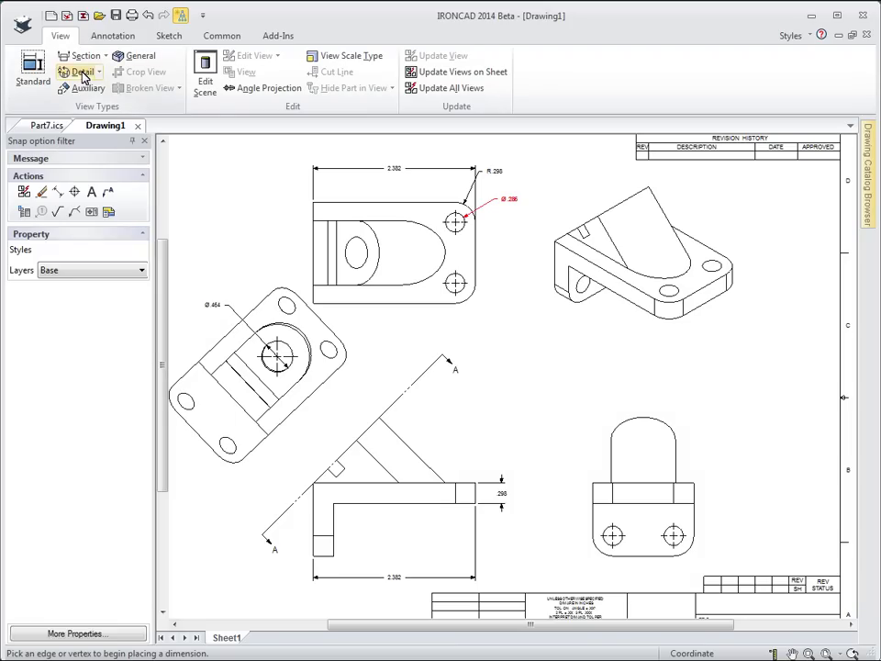
click(457, 284)
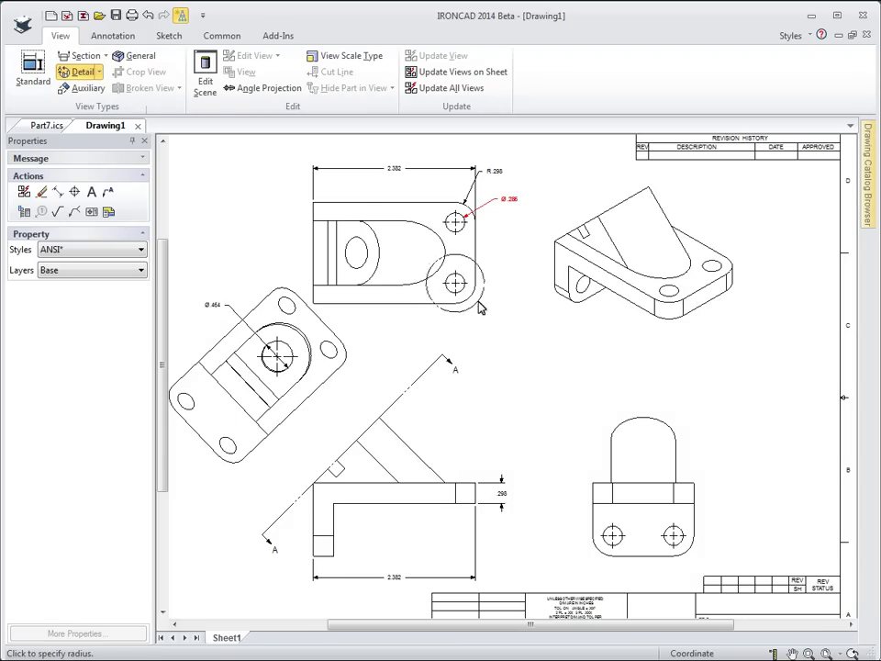
click(476, 301)
click(539, 373)
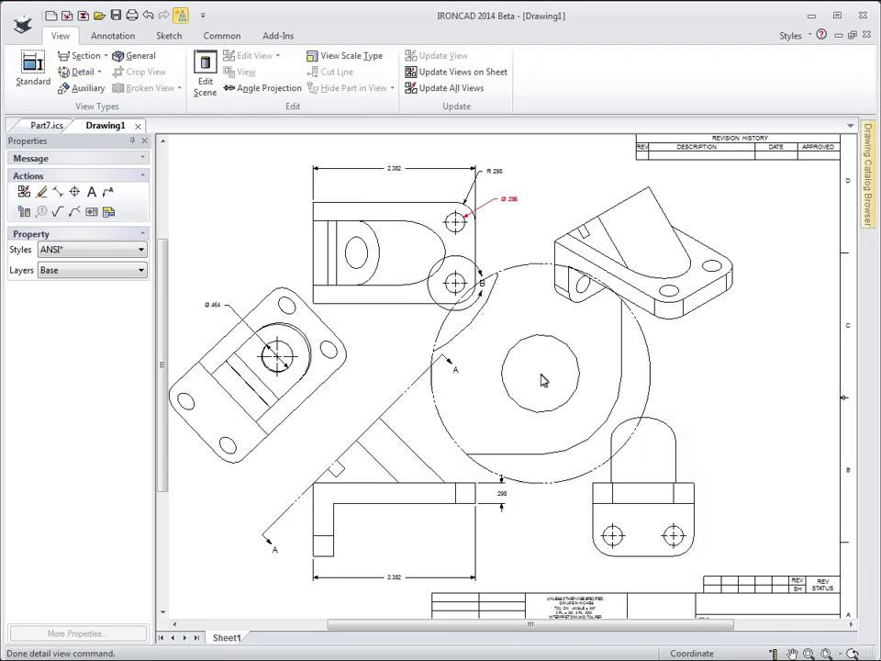
- Set detail view B's scale to 2.0000 X
click(600, 363)
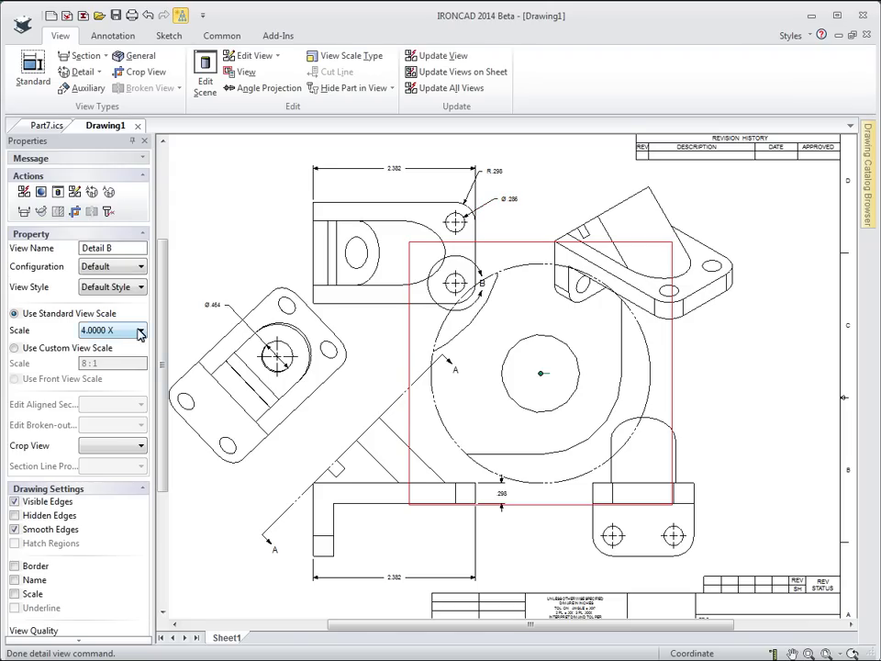
click(126, 334)
click(112, 347)
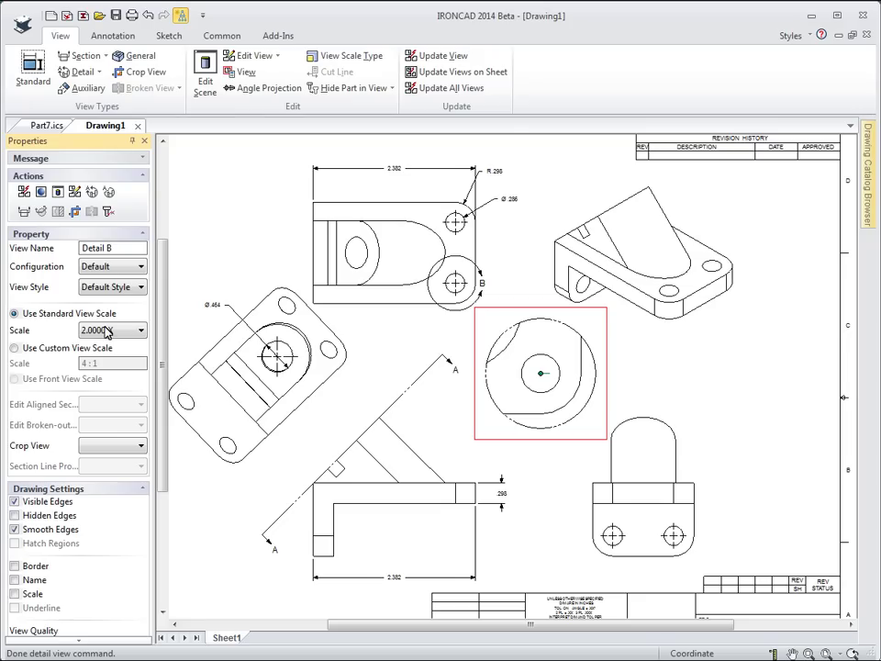
click(401, 362)
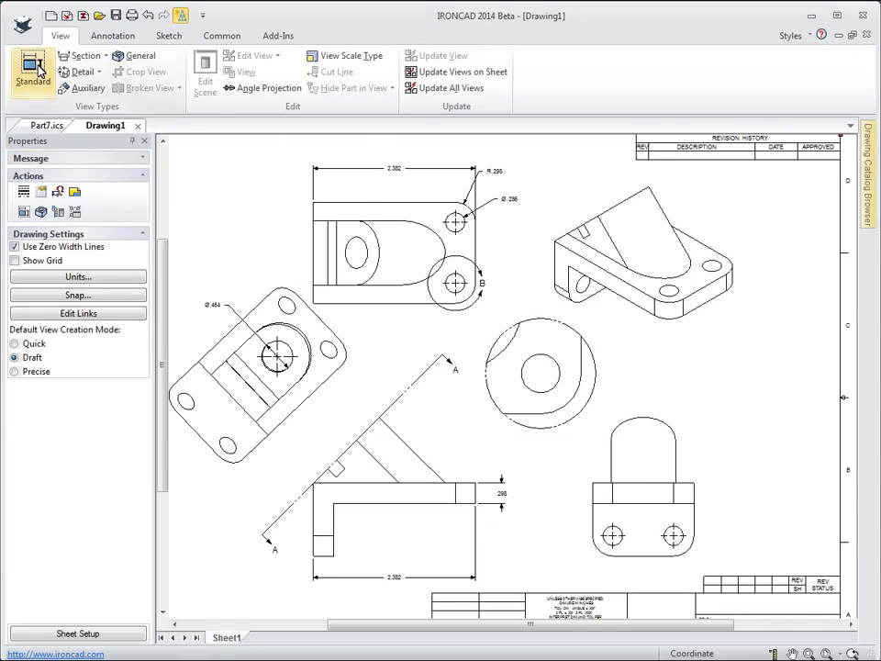
click(113, 34)
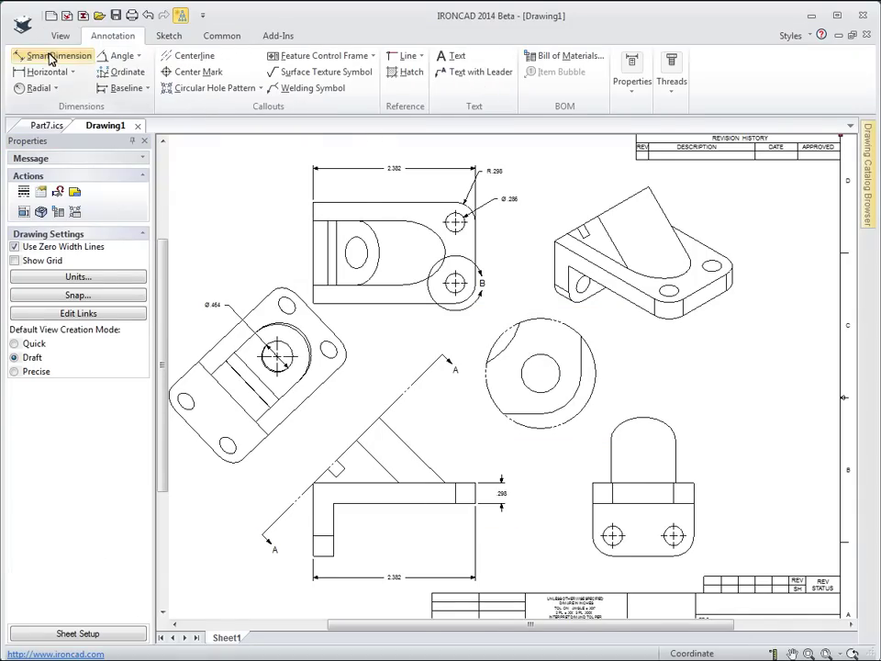
click(53, 55)
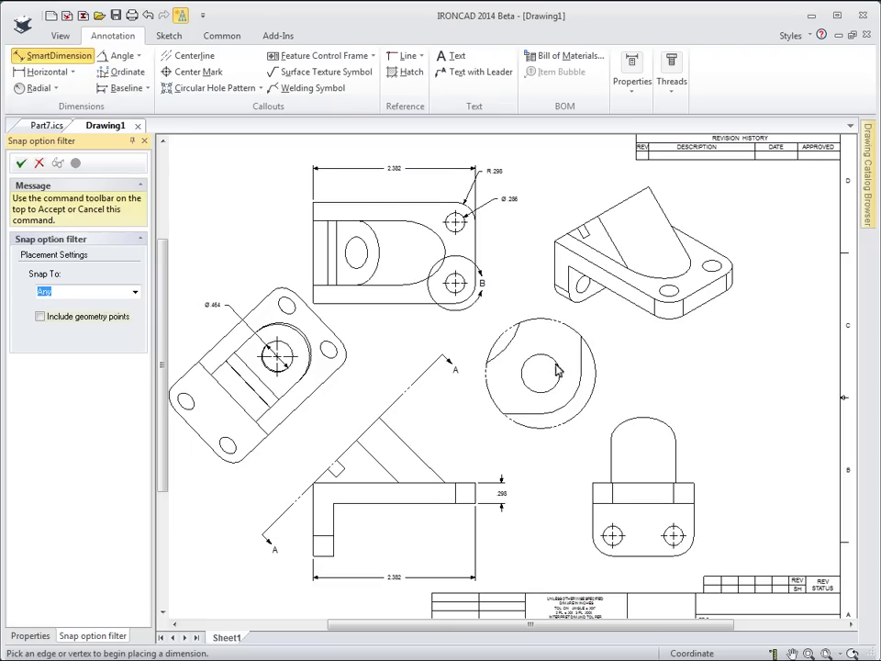
click(559, 382)
click(609, 399)
key(Escape)
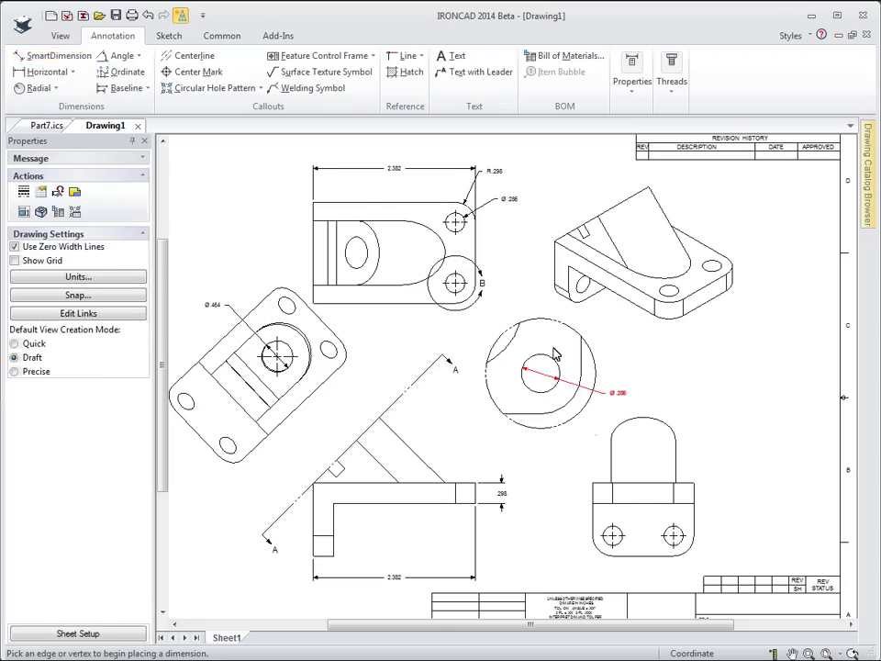
click(627, 260)
right_click(627, 260)
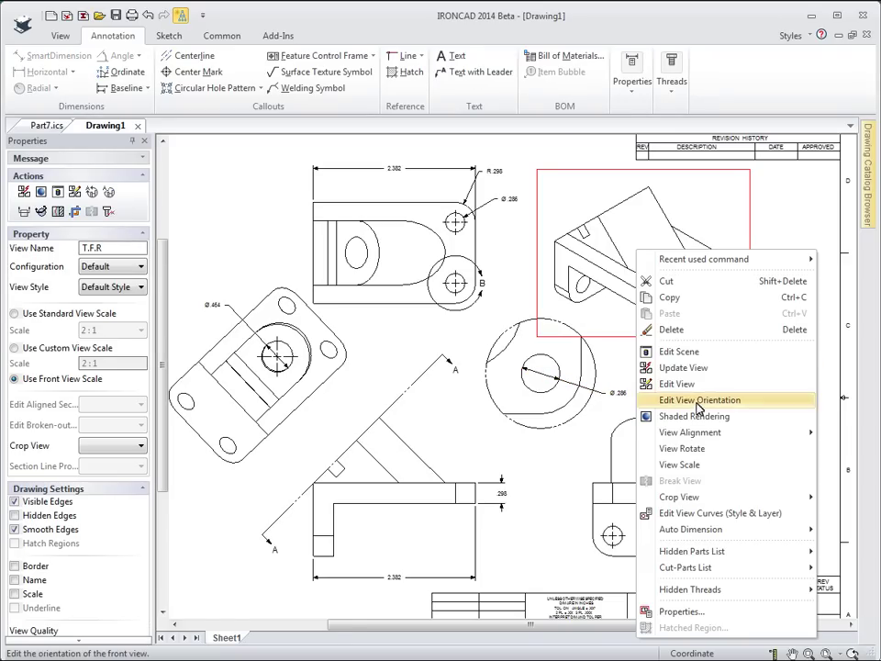
click(645, 418)
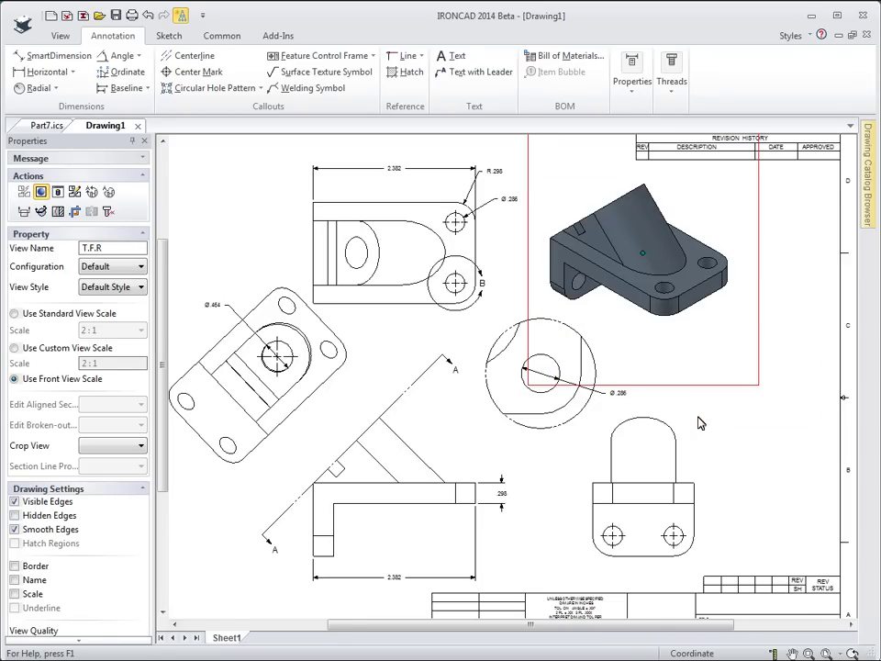
click(780, 387)
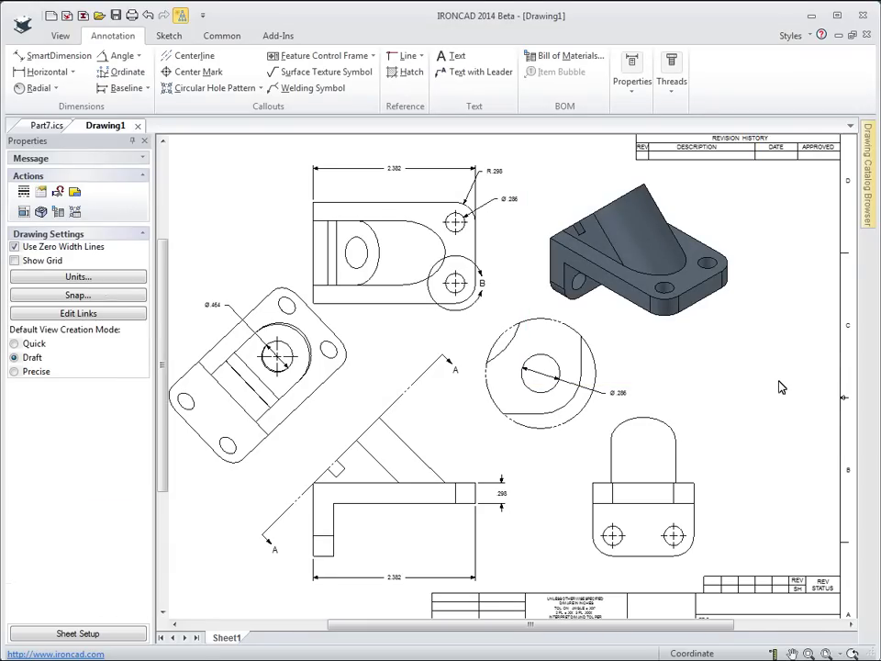
scroll(518, 469, down, 1)
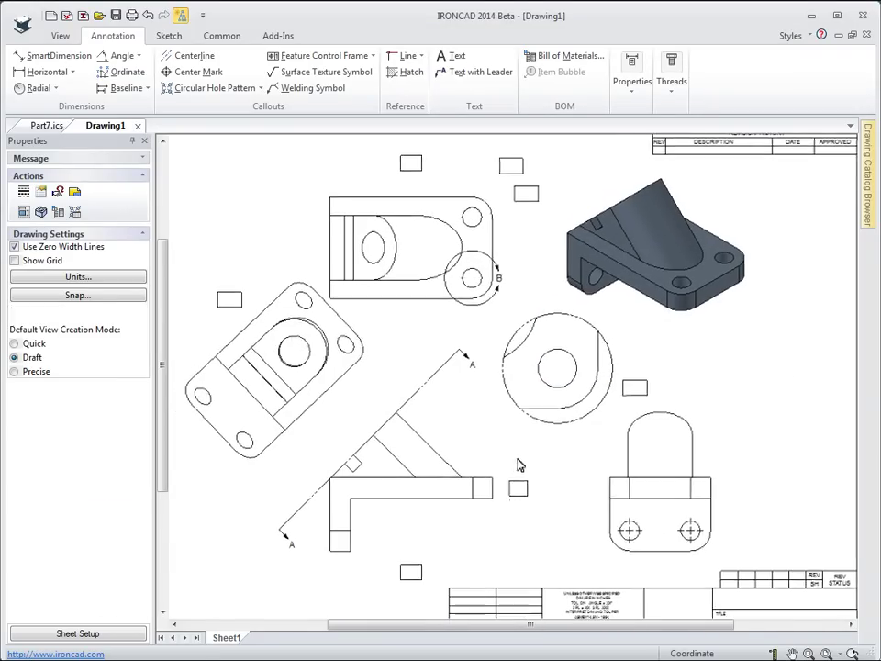
scroll(551, 468, down, 1)
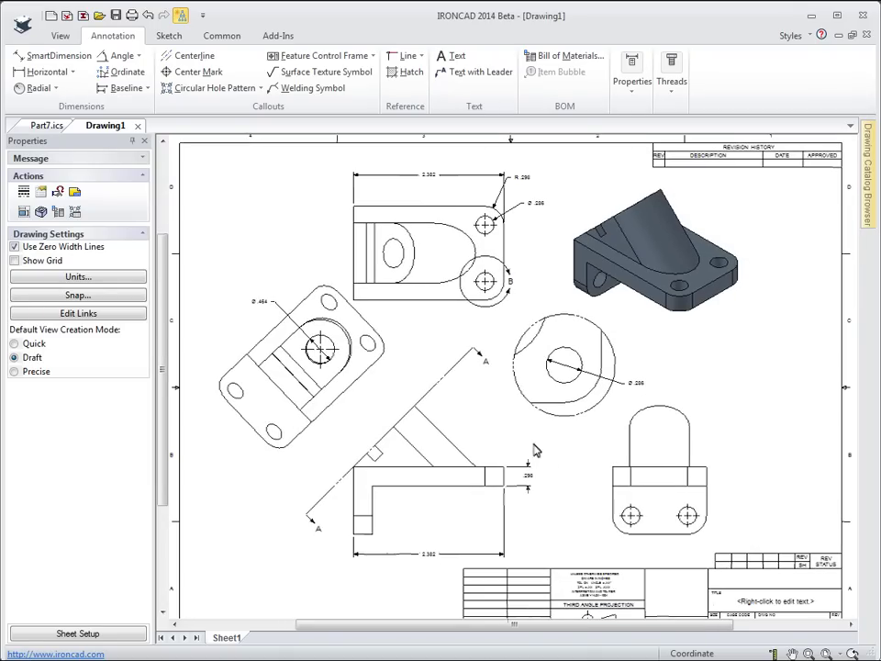
- Create a new CAXA Draft document using the ANSI-C sheet template
click(51, 19)
click(57, 97)
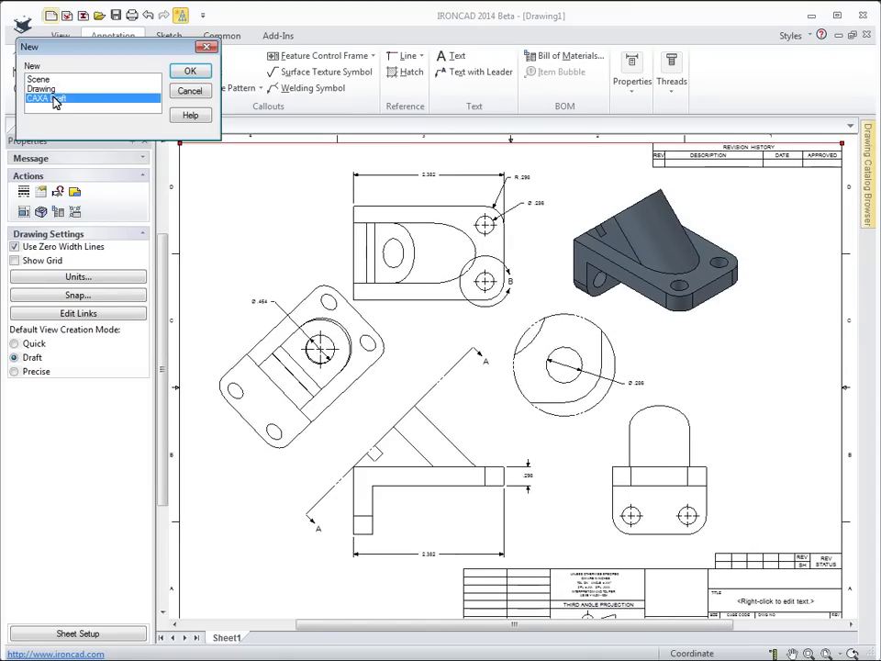
click(189, 74)
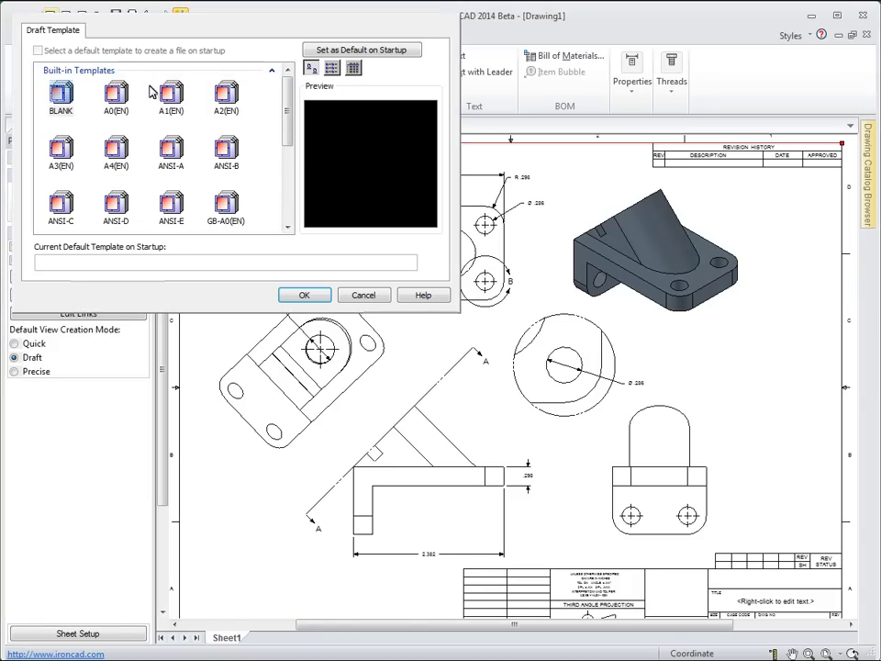
scroll(285, 119, down, 1)
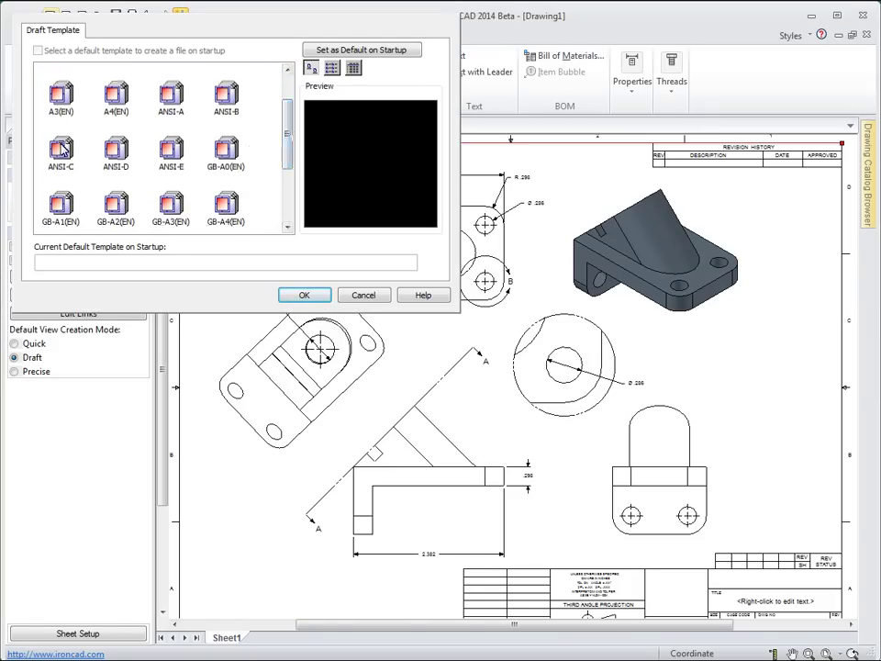
click(60, 151)
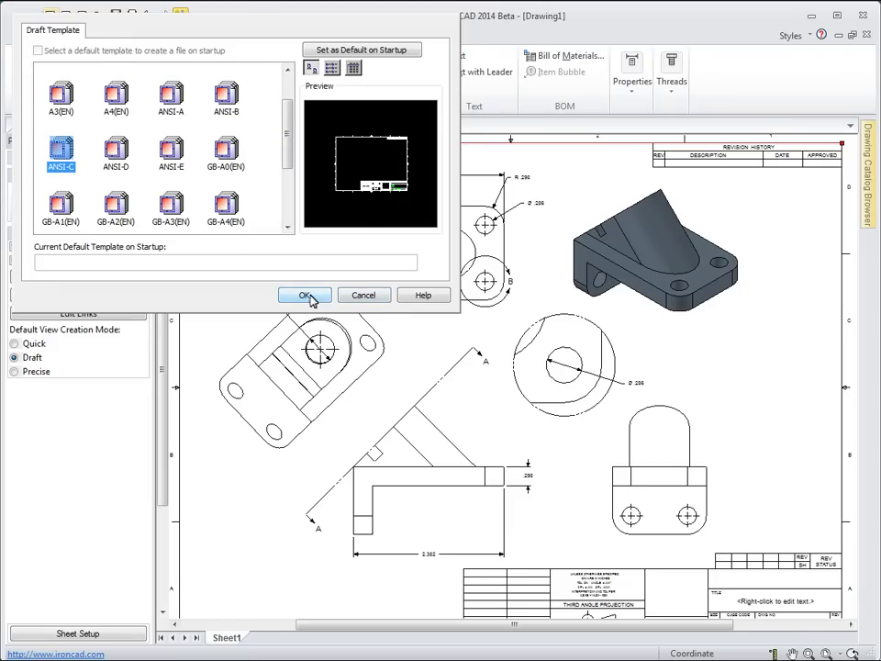
click(305, 295)
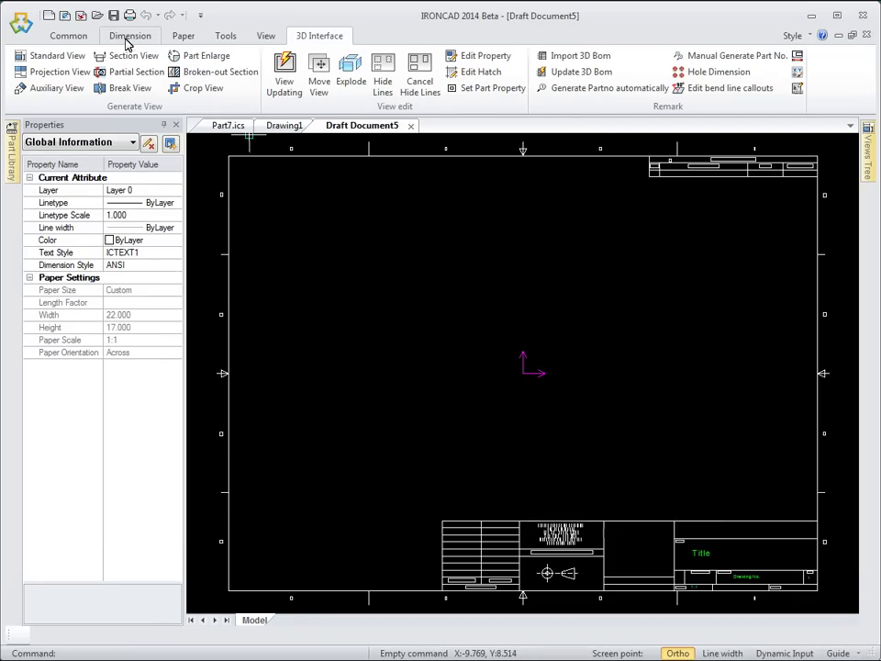
- Choose Part7's Primary, Right and Isometric standard views for projection
click(57, 56)
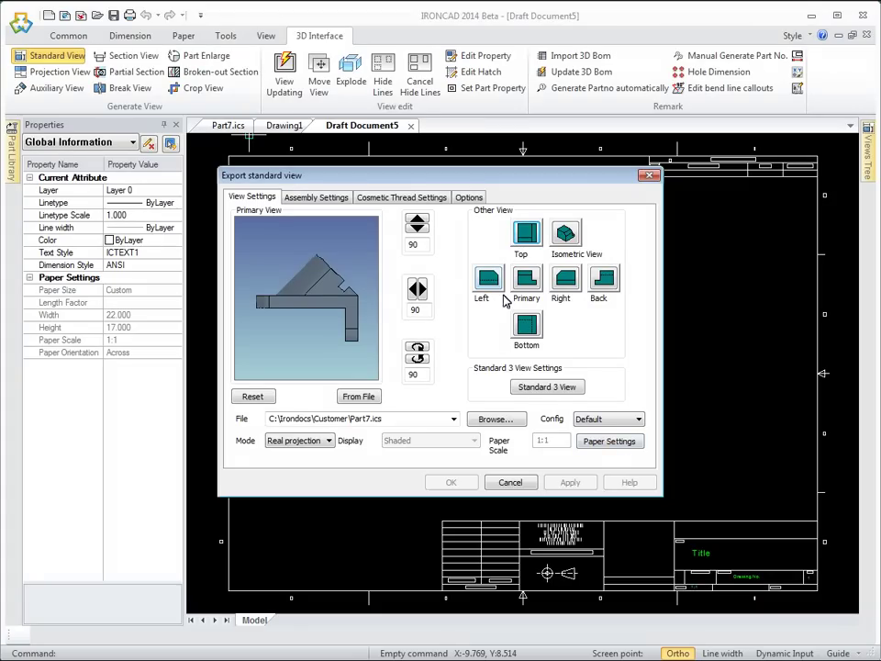
click(531, 286)
click(566, 279)
click(569, 235)
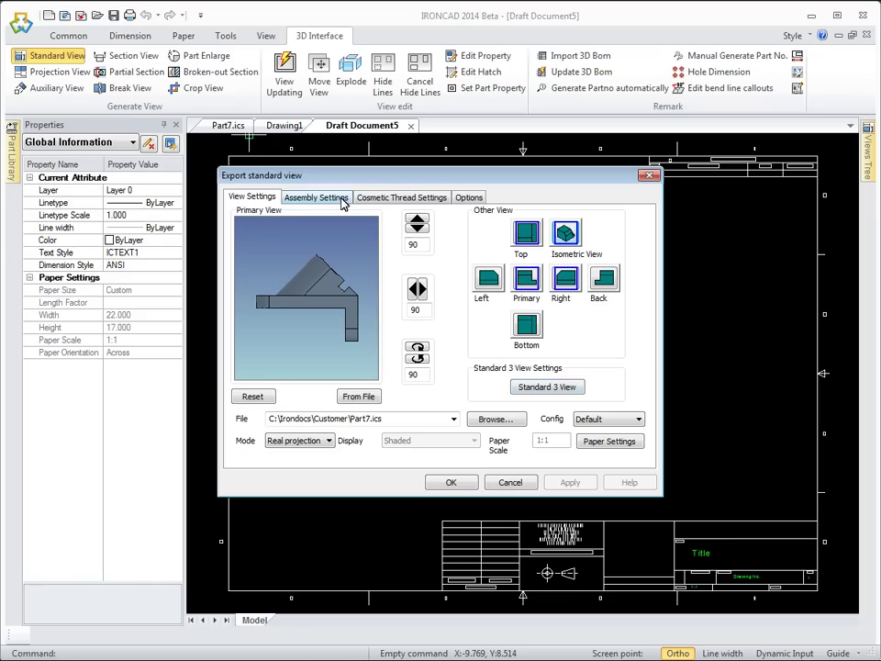
- Set the projection unit to Inch and exclude center lines and center marks
click(468, 198)
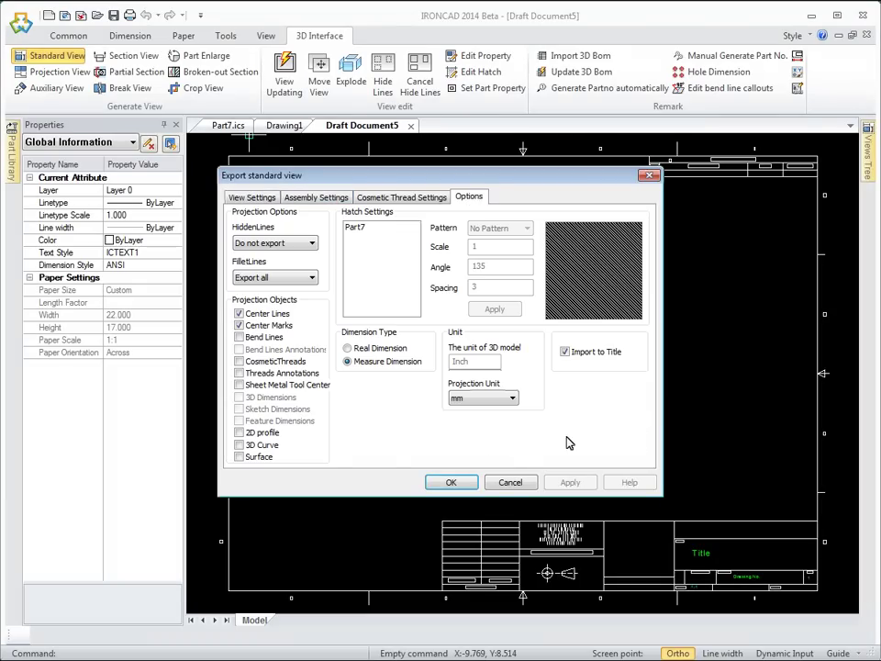
click(513, 397)
click(483, 441)
click(239, 313)
click(239, 326)
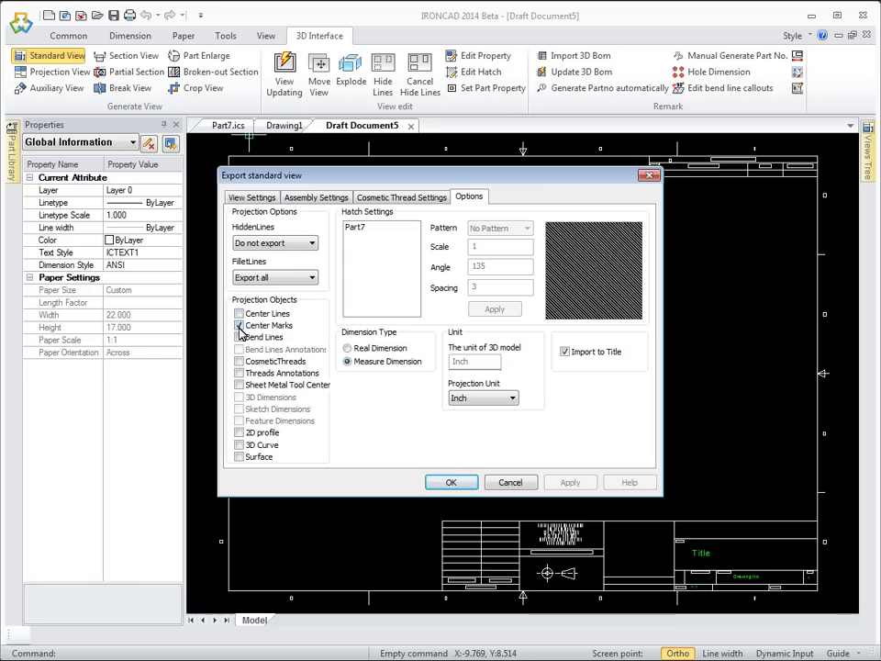
- Place the front, right, top and isometric Part7 views around the sheet, then zoom to the front view
click(451, 483)
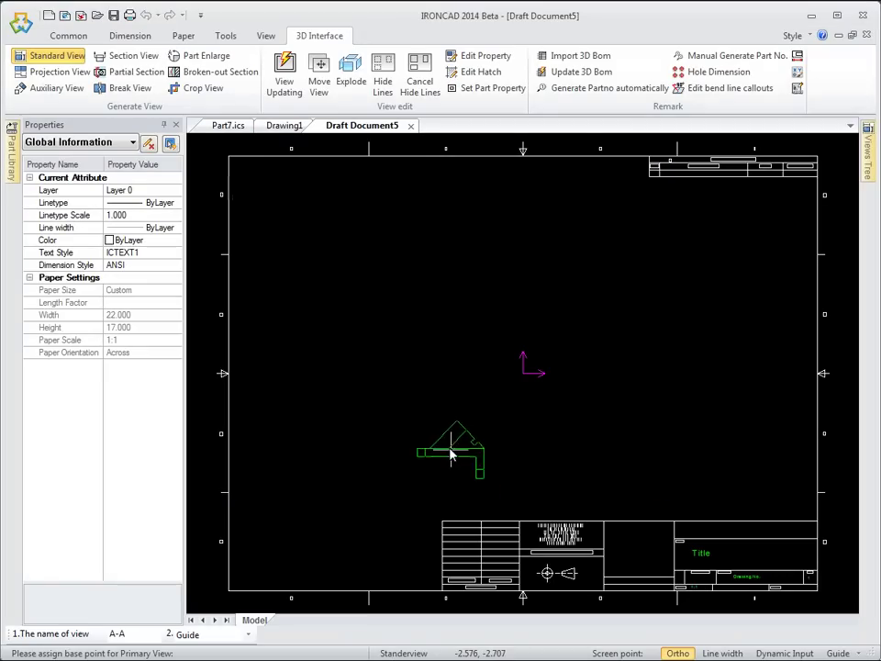
click(410, 405)
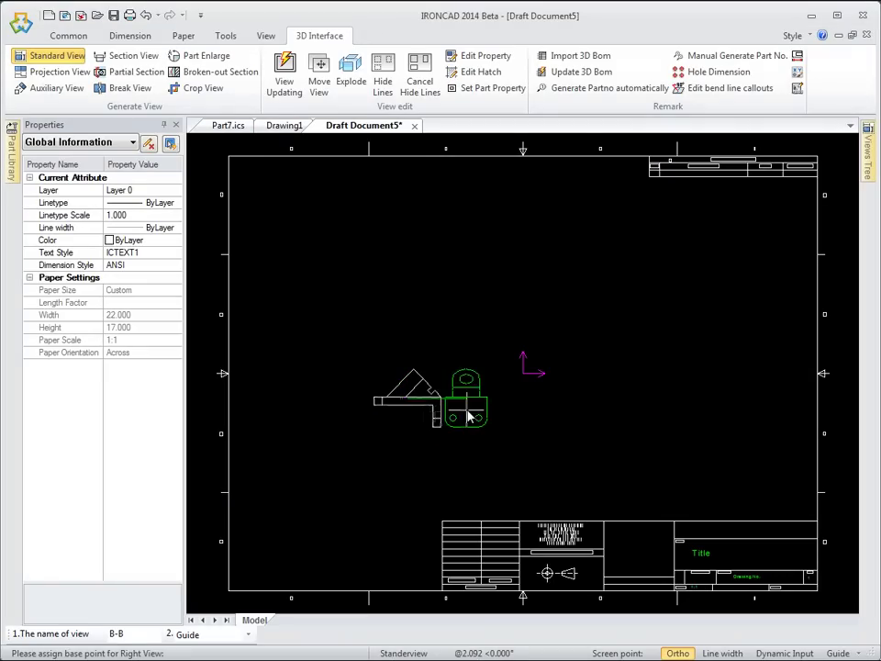
click(587, 415)
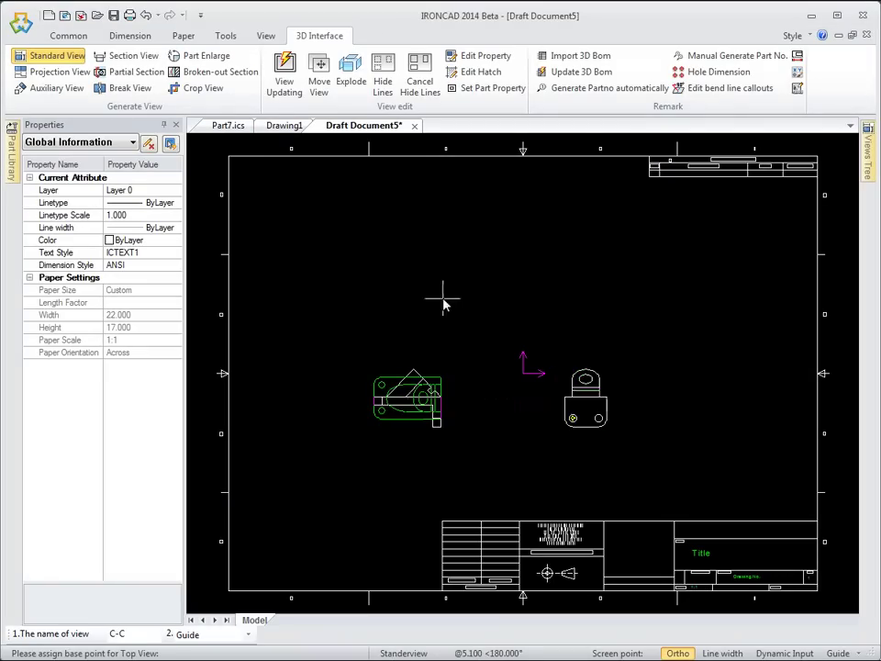
click(441, 268)
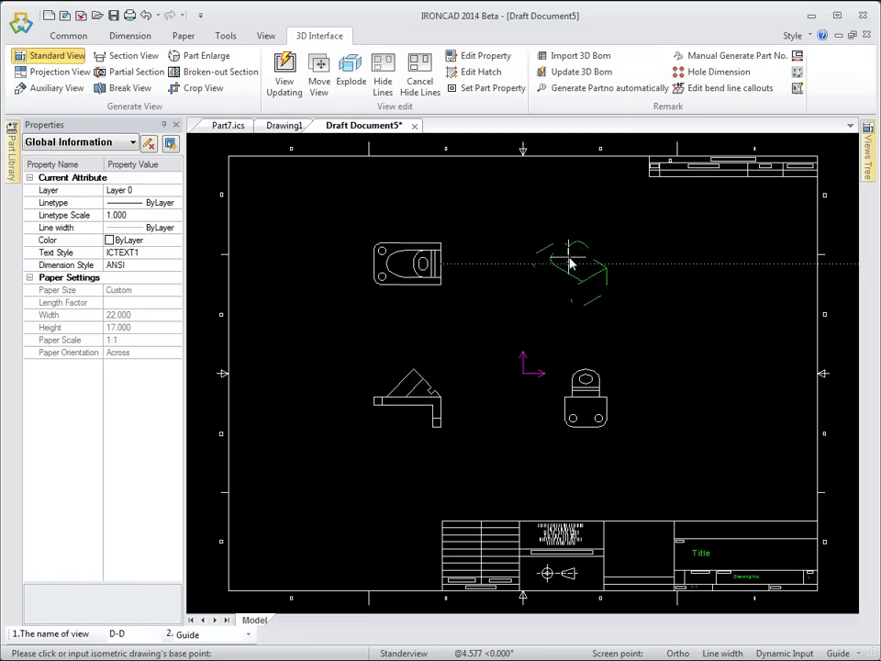
click(575, 261)
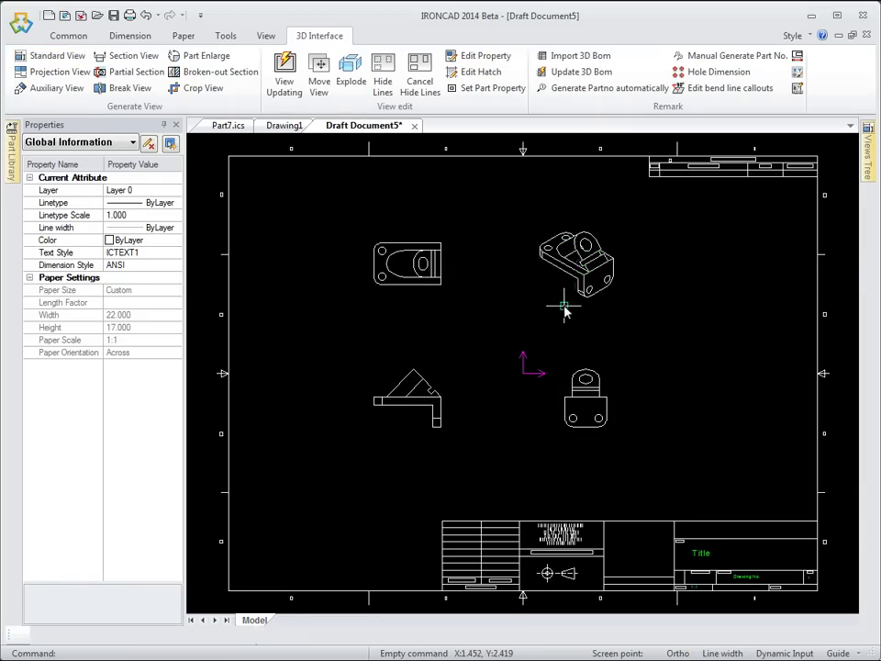
scroll(549, 330, up, 3)
middle_drag(421, 421, 623, 404)
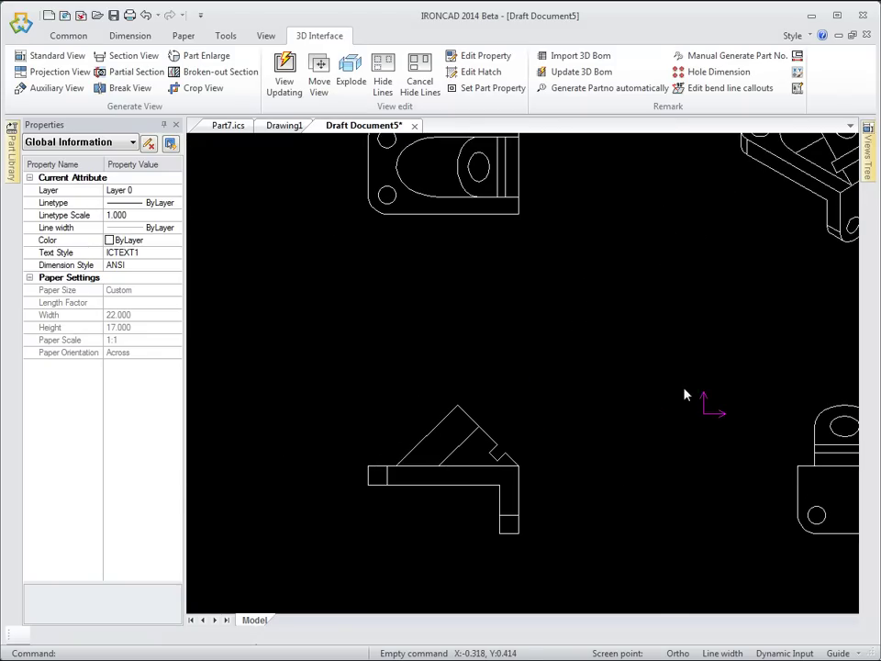
- Add the 2.382 width and .298 height dimensions to the front view
click(148, 37)
click(163, 71)
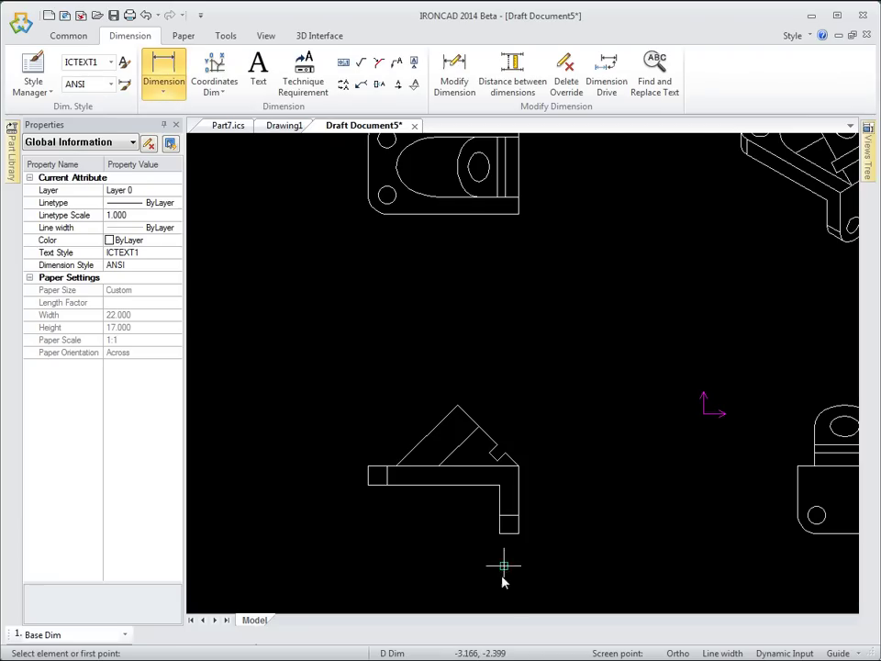
click(519, 536)
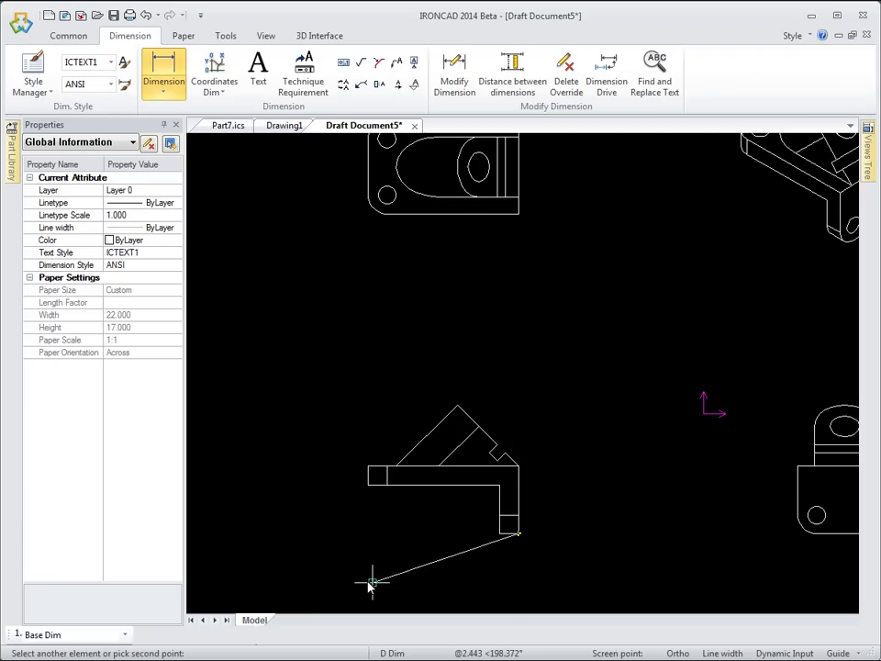
click(369, 485)
click(431, 573)
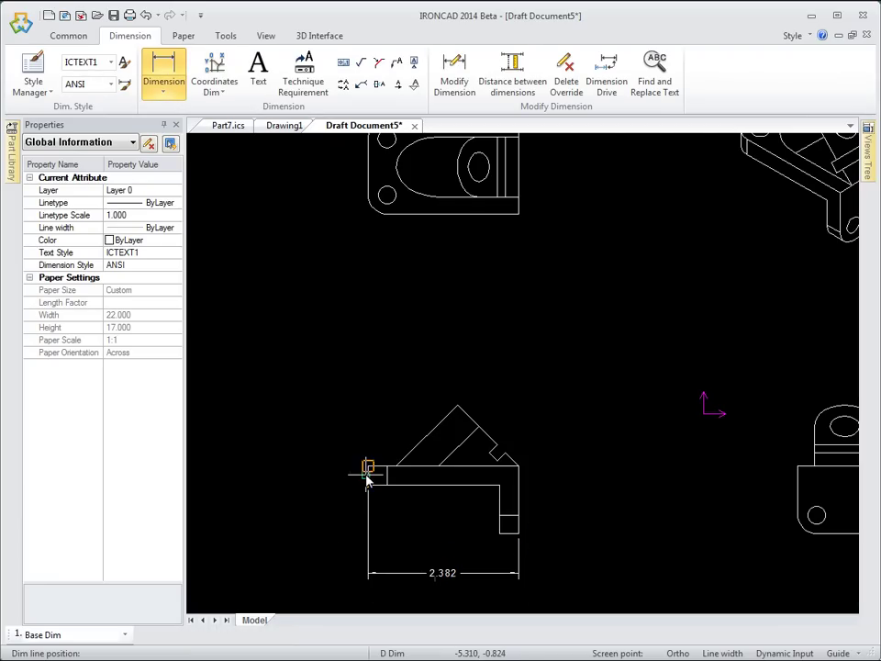
click(367, 481)
click(368, 468)
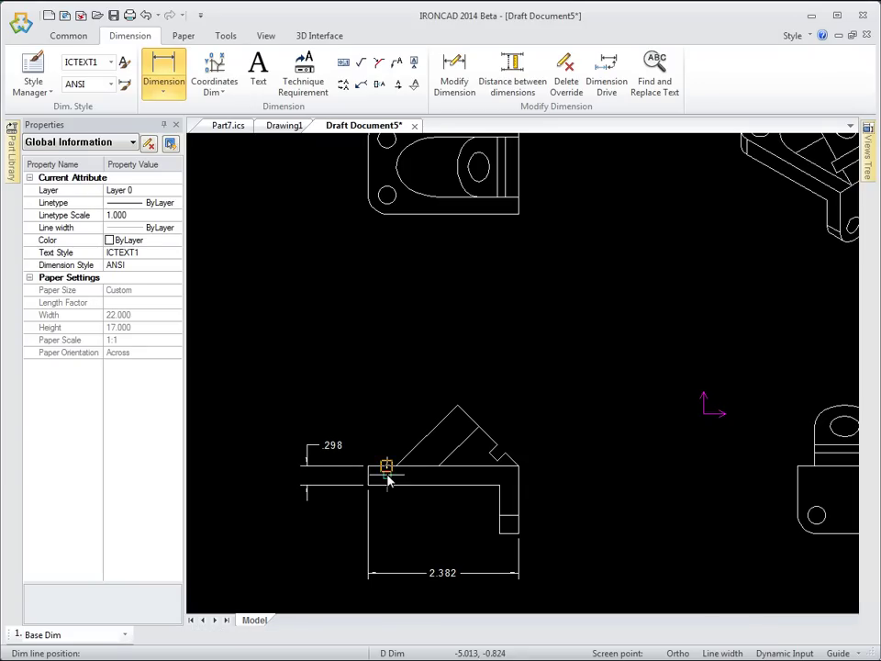
click(488, 444)
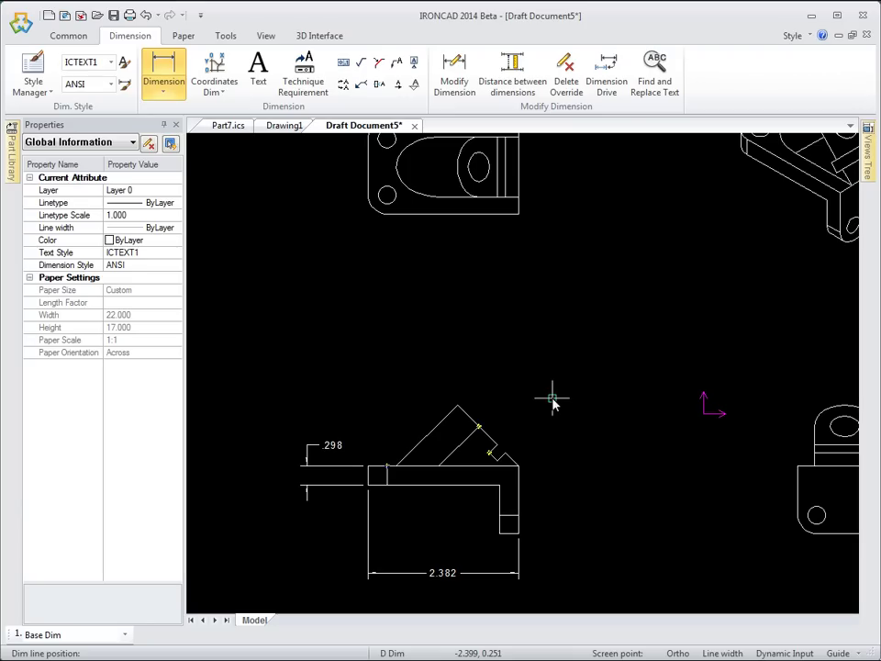
- Drop the angled-edge dimension and add a 1.489 height dimension to the top view
click(67, 36)
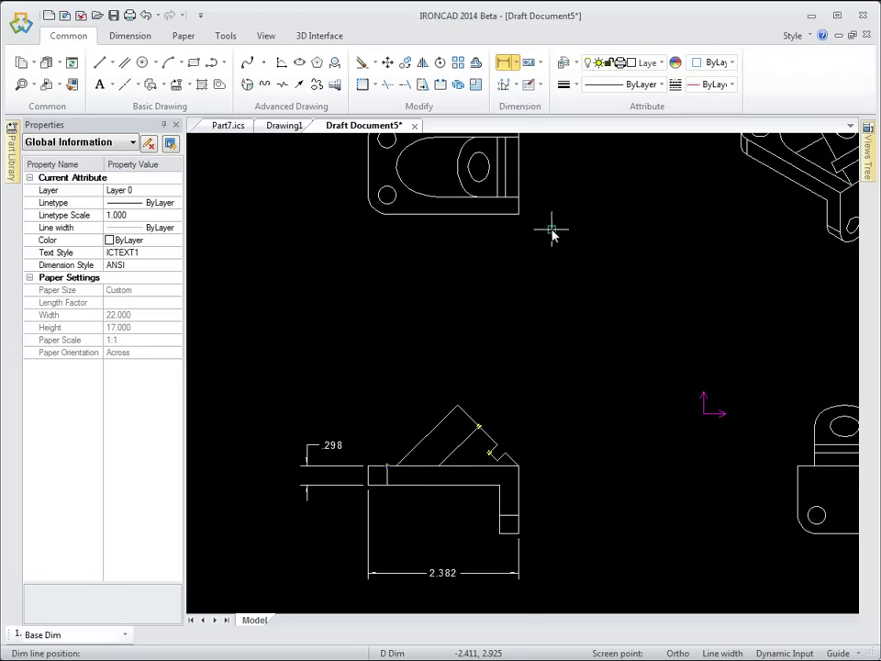
scroll(574, 303, down, 1)
scroll(576, 306, down, 1)
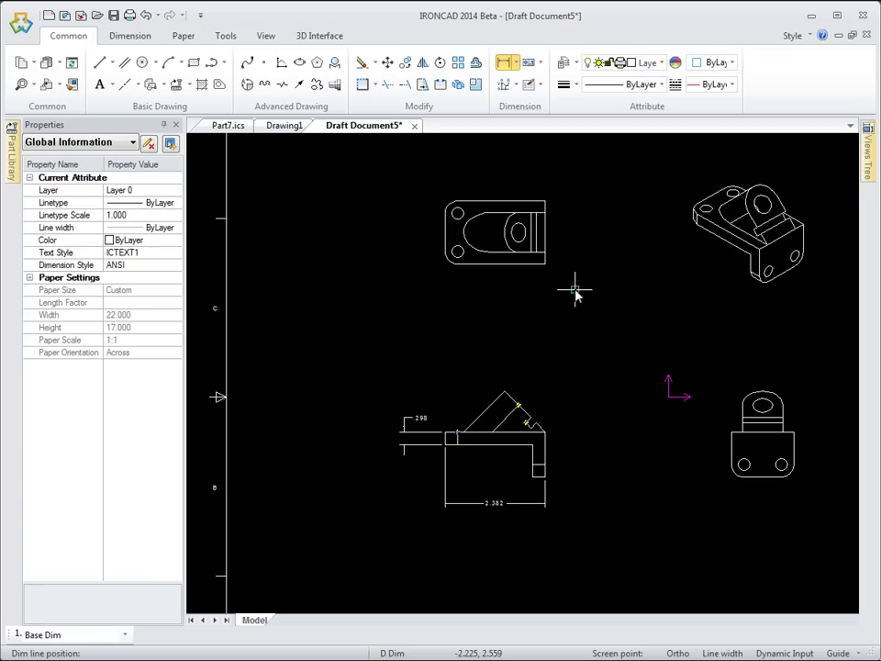
mouse_move(590, 320)
middle_down()
mouse_move(540, 346)
mouse_move(527, 325)
middle_up()
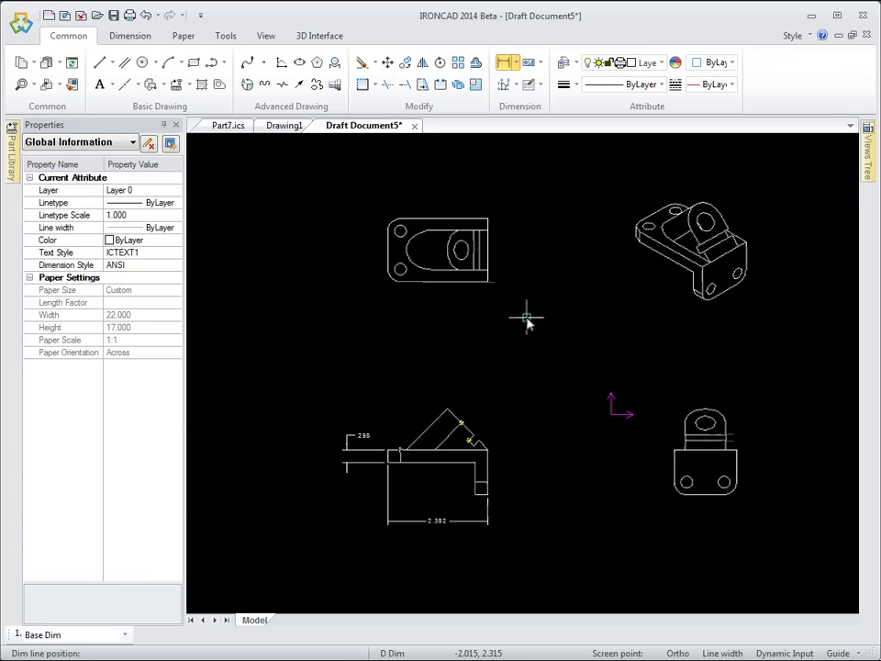
key(Escape)
click(487, 280)
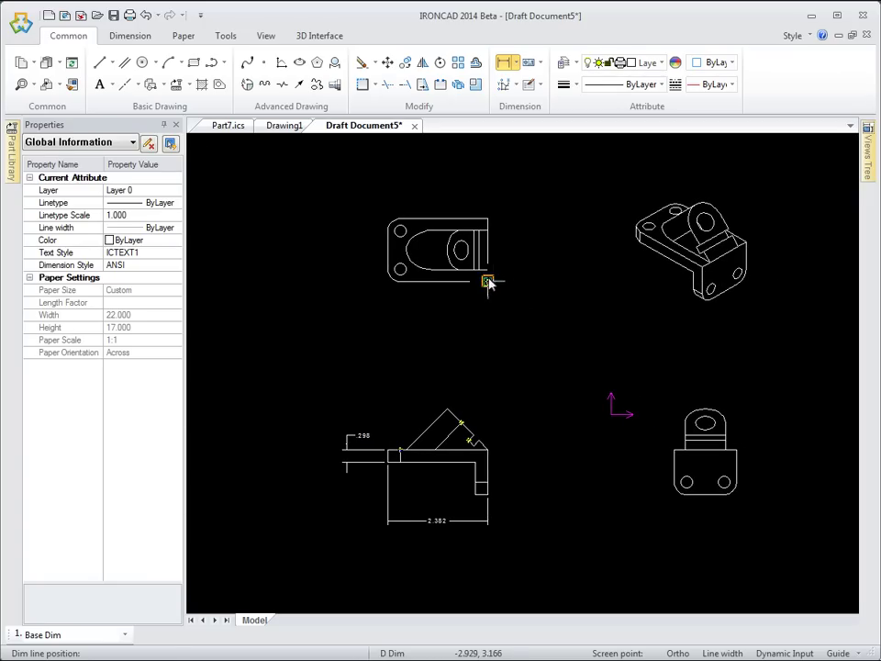
click(487, 217)
click(536, 246)
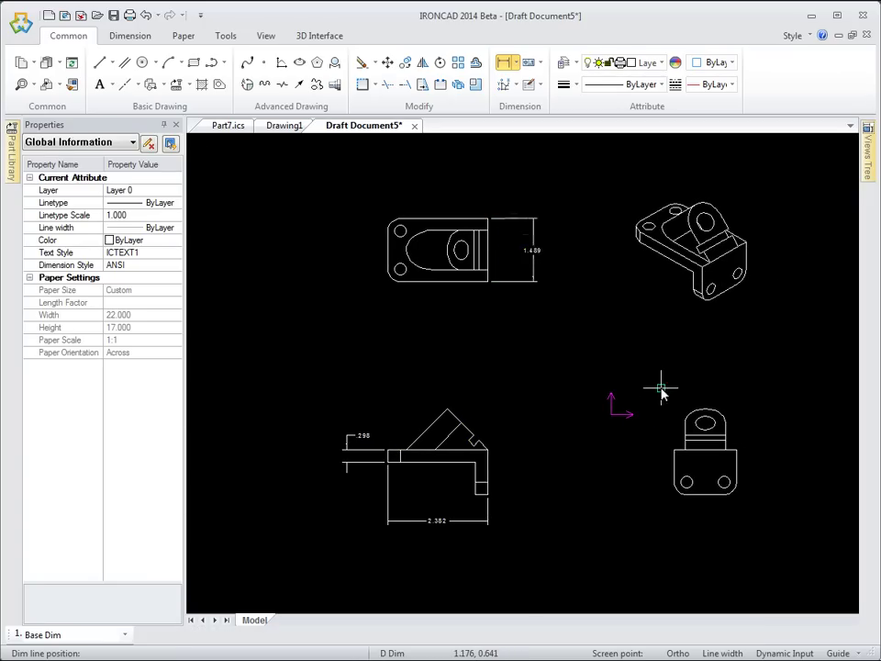